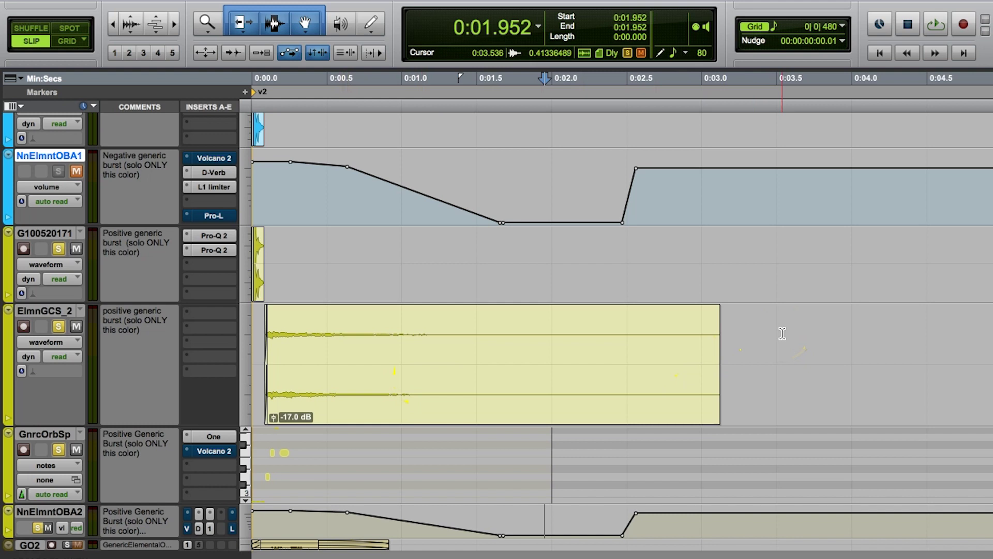
# Raise the clip's gain to +4.4 dB with its clip gain fader
pyautogui.click(785, 333)
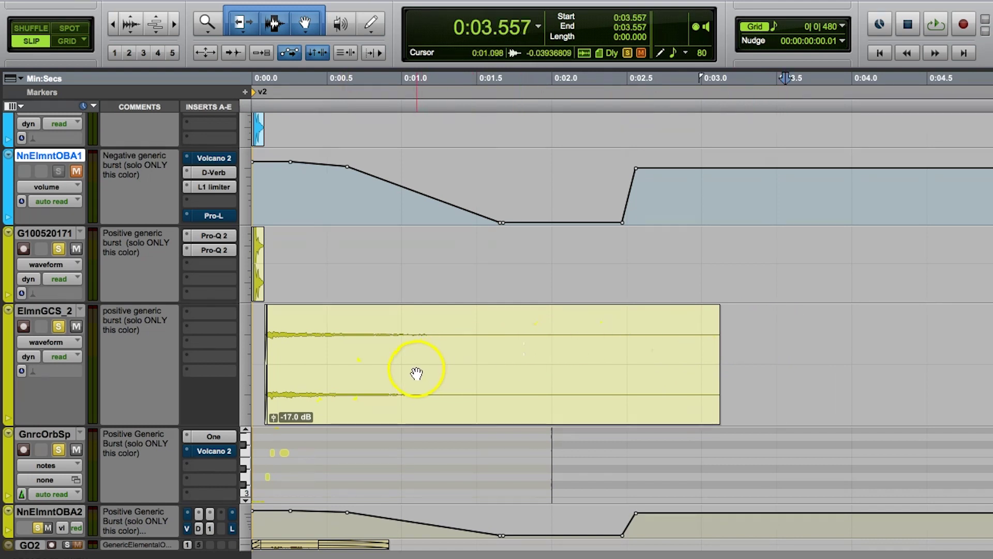
pyautogui.click(274, 418)
pyautogui.moveTo(276, 421)
pyautogui.mouseDown()
pyautogui.moveTo(264, 359)
pyautogui.moveTo(273, 436)
pyautogui.moveTo(273, 389)
pyautogui.moveTo(275, 412)
pyautogui.mouseUp()
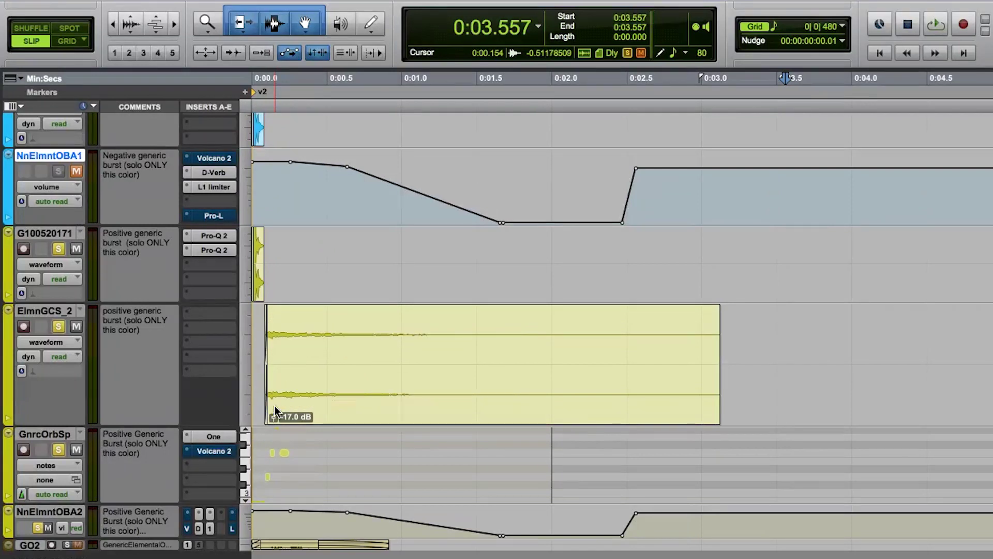
pyautogui.click(260, 361)
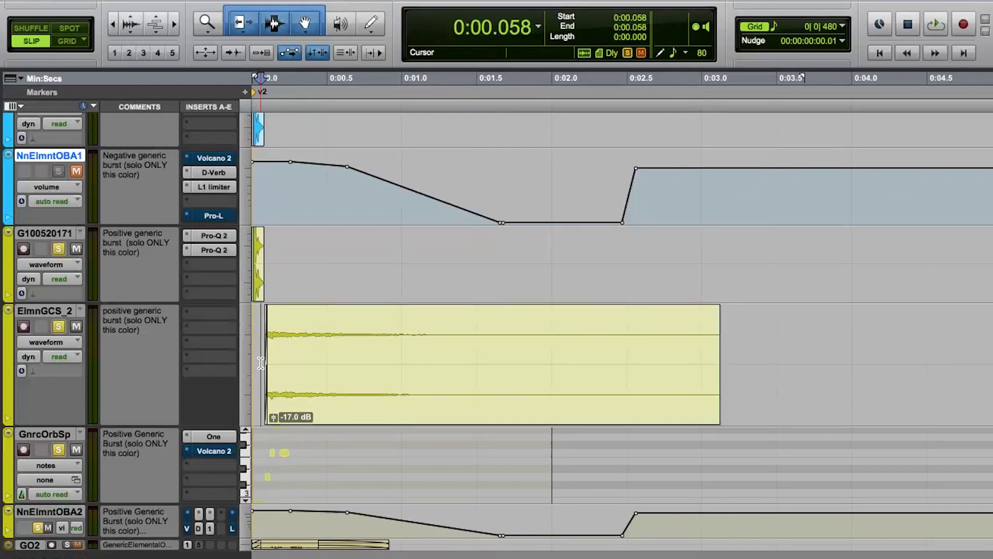
pyautogui.scroll(10, 261, 362)
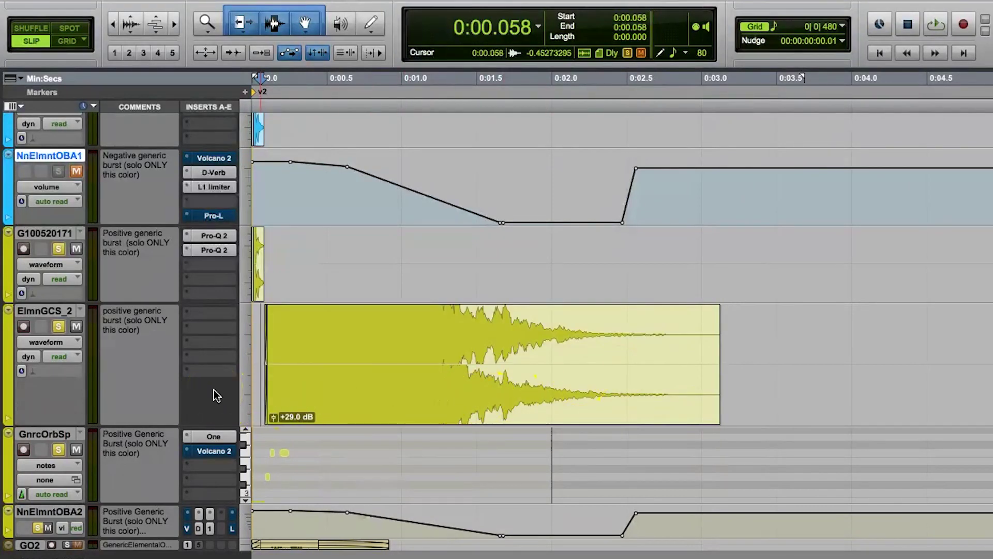
# Reset the clip gain, then undo it back to -17.0 dB
pyautogui.keyDown('alt'); pyautogui.click(275, 418); pyautogui.keyUp('alt')
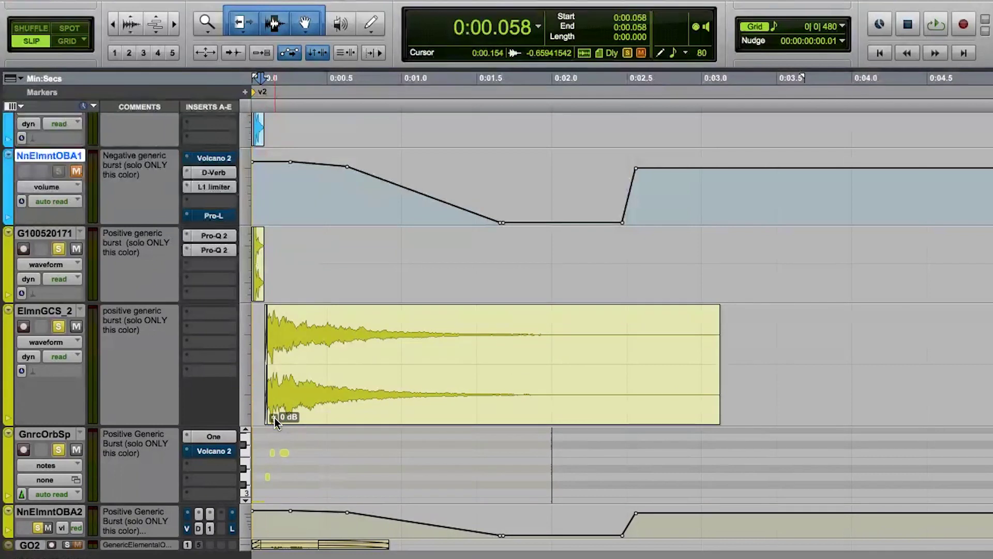
pyautogui.click(249, 318)
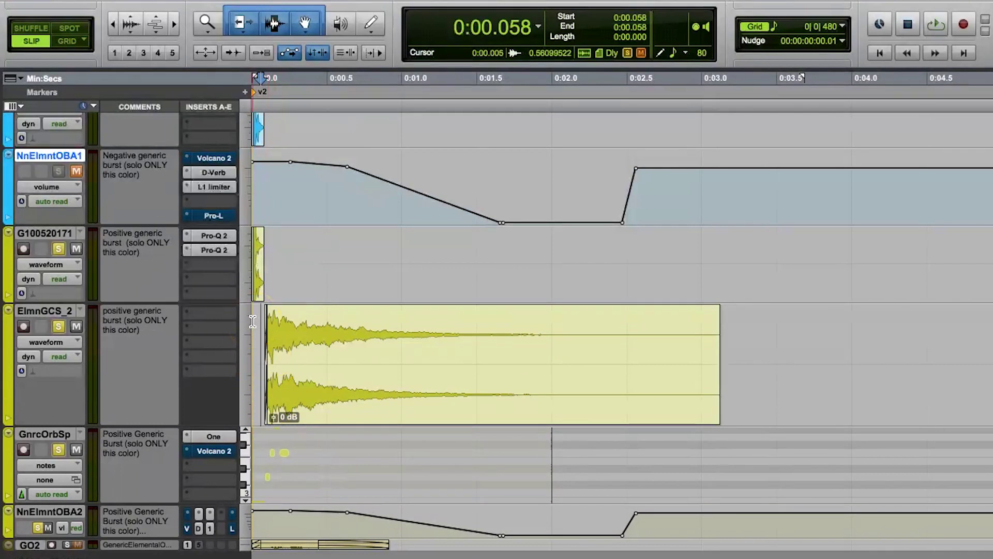
pyautogui.press('super+z')
pyautogui.press('super+z')
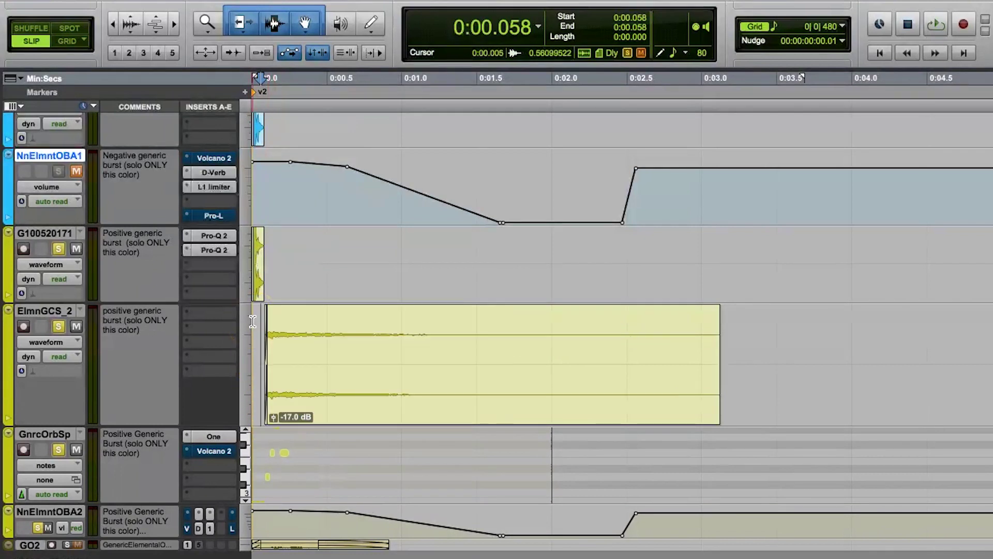
pyautogui.click(277, 420)
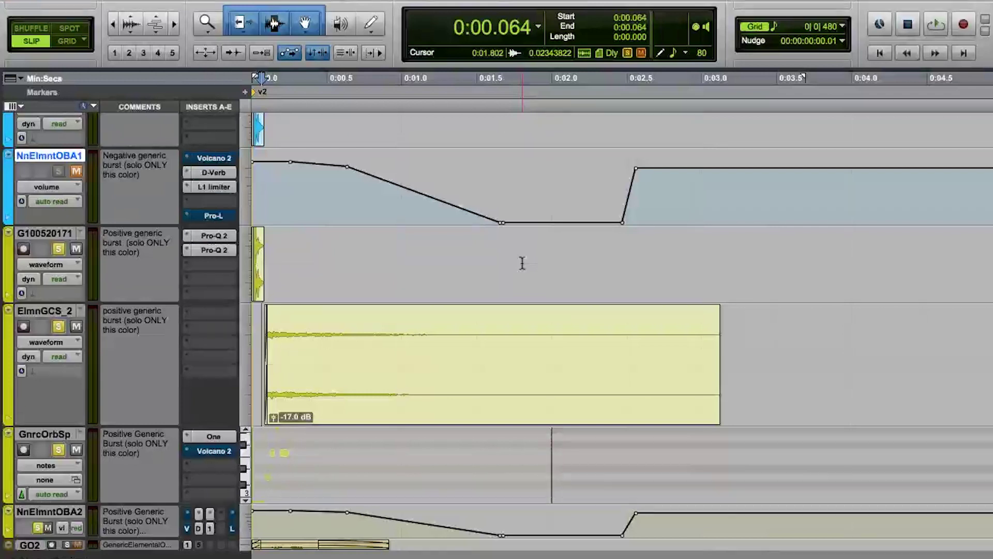
# Switch the ElmnGCS_2 track's view to volume automation
pyautogui.click(256, 326)
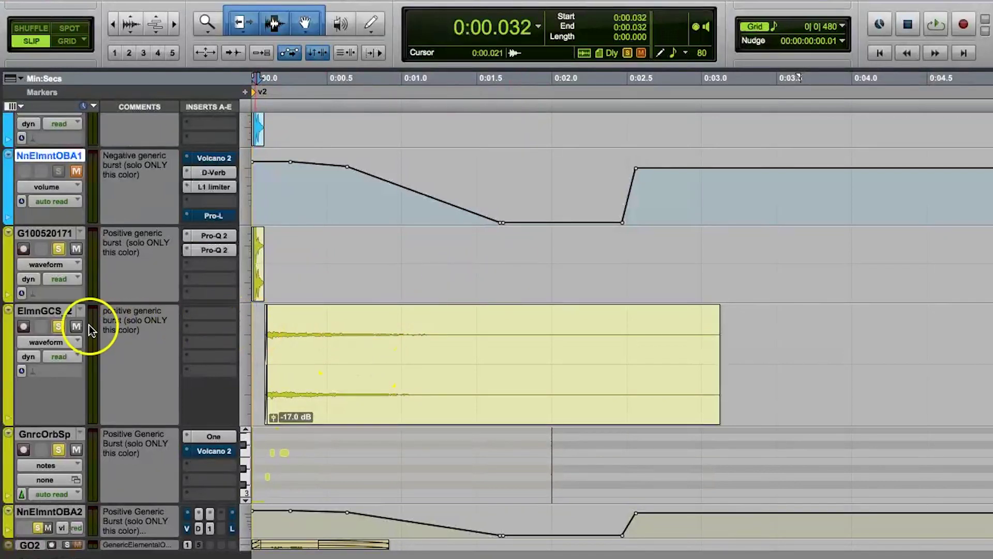
pyautogui.click(45, 311)
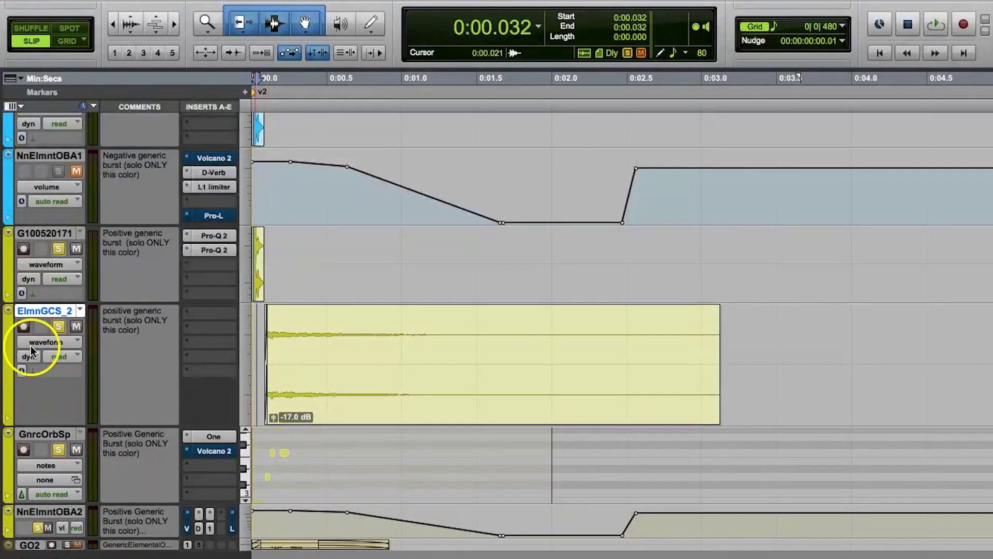
pyautogui.click(52, 343)
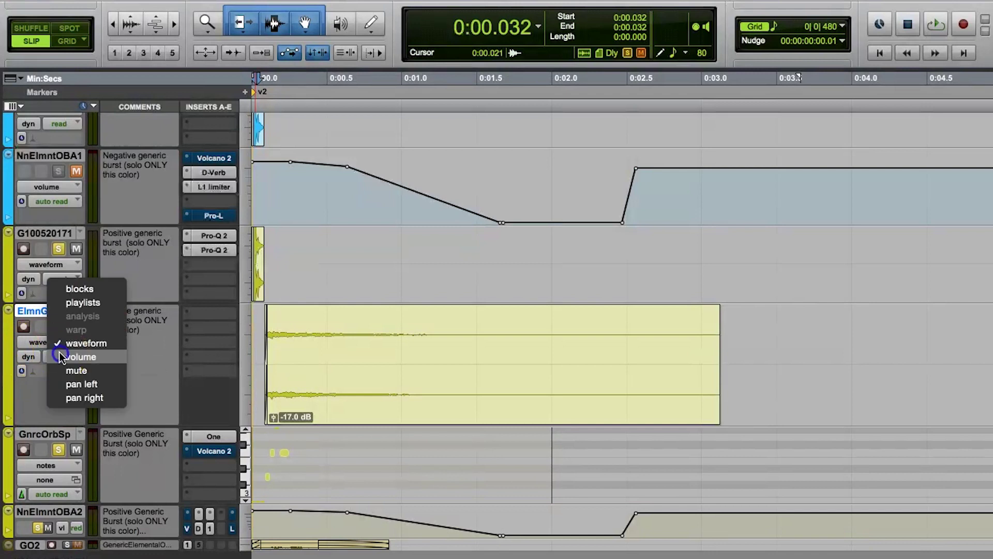
pyautogui.click(77, 357)
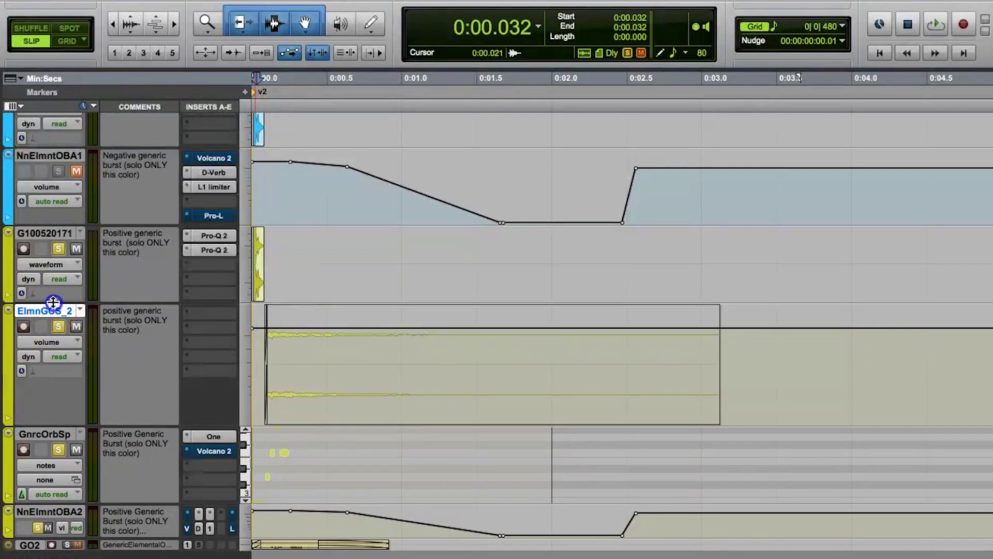
# Shorten G100520171, toggle it to volume and back, and return both tracks to waveform view
pyautogui.moveTo(53, 302); pyautogui.dragTo(53, 274)
pyautogui.click(33, 266)
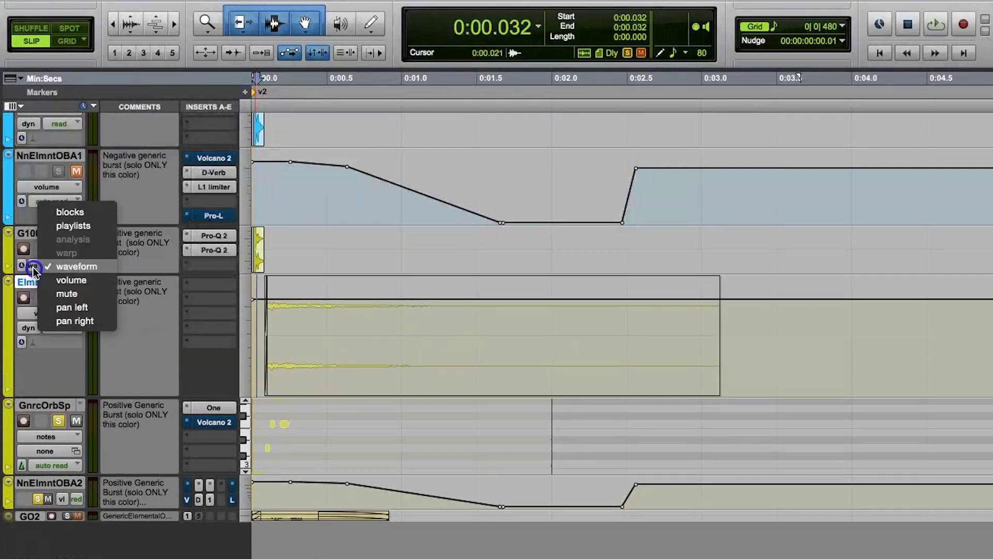
pyautogui.click(52, 280)
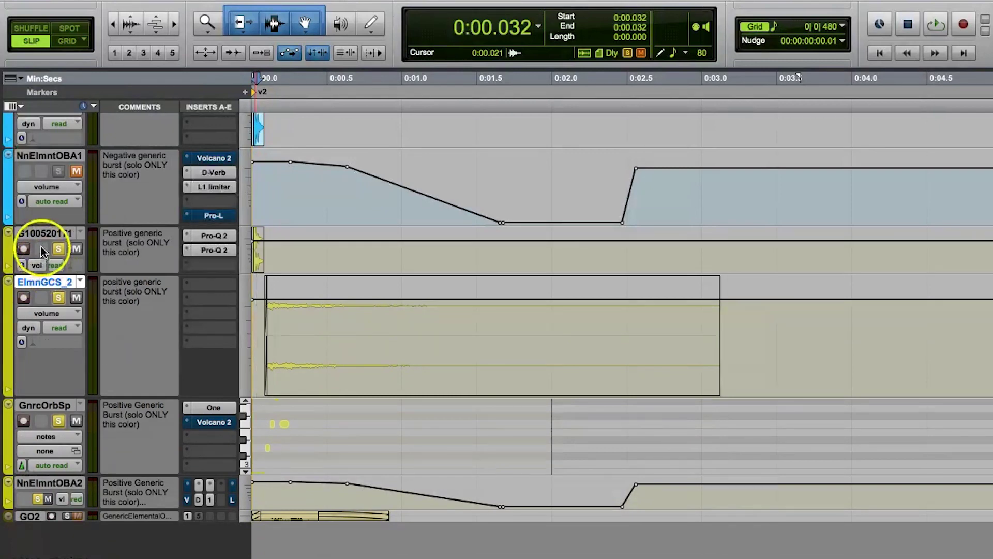
pyautogui.click(39, 264)
pyautogui.click(41, 253)
pyautogui.click(56, 314)
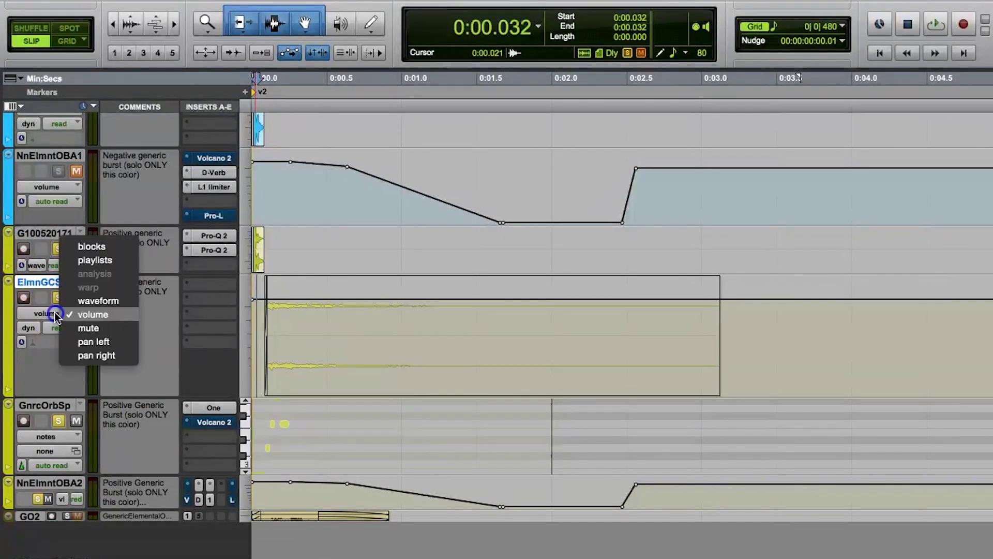
pyautogui.click(67, 303)
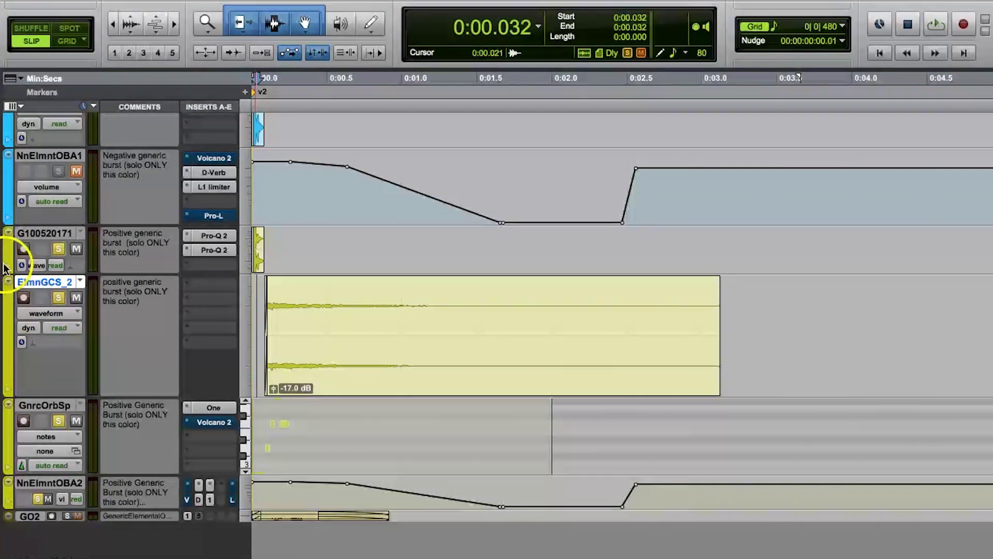
# Reveal an automation lane under ElmnGCS_2, try mute, then set it back to volume
pyautogui.click(10, 389)
pyautogui.click(36, 409)
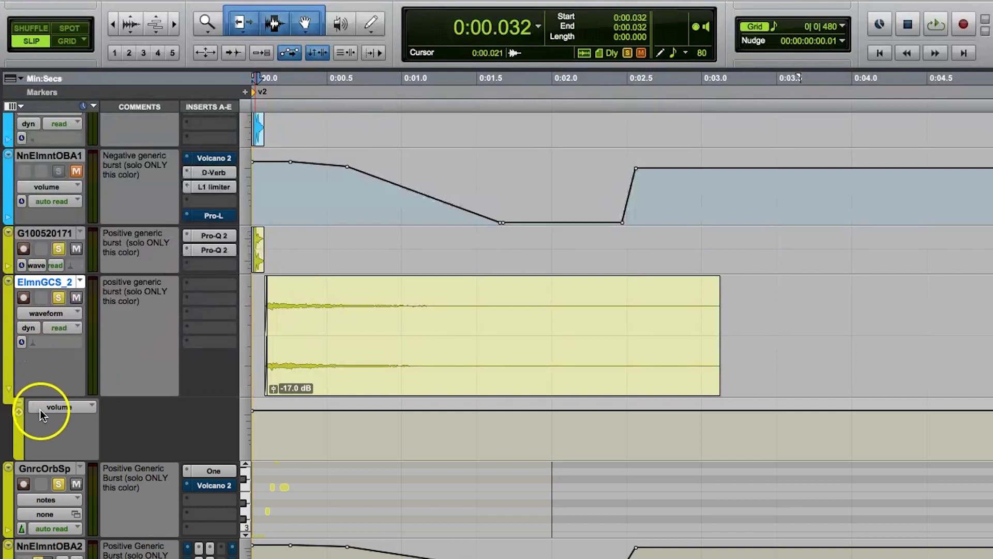
pyautogui.click(63, 408)
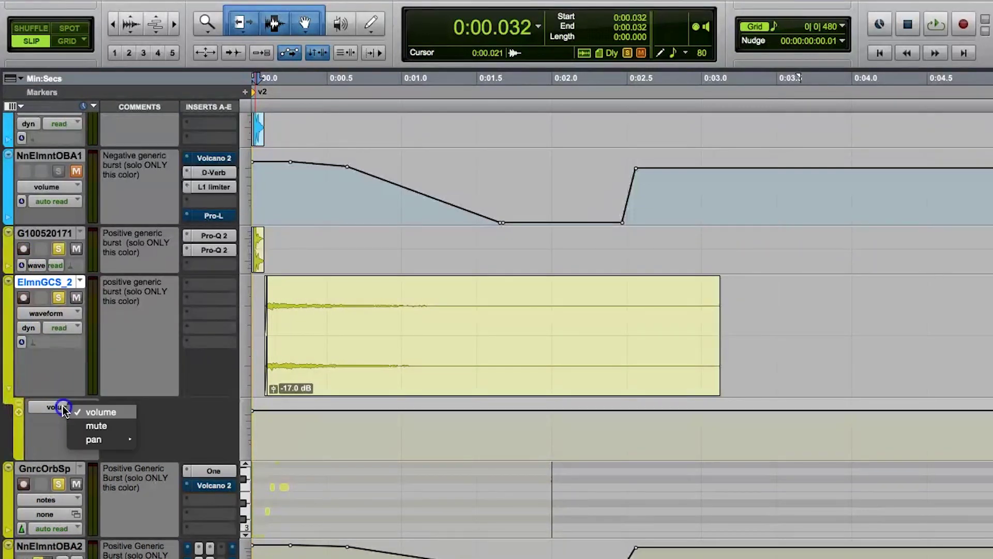
pyautogui.click(82, 428)
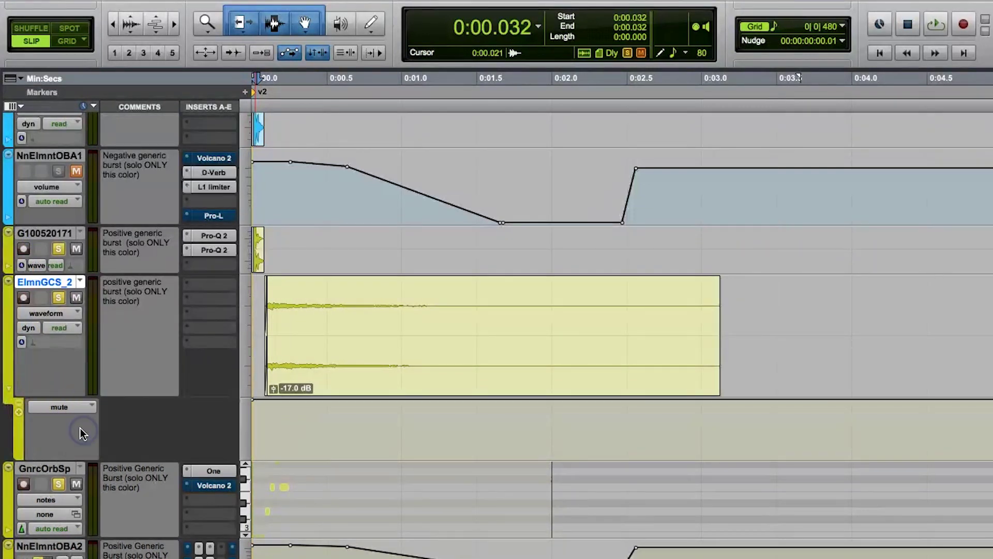
pyautogui.click(47, 408)
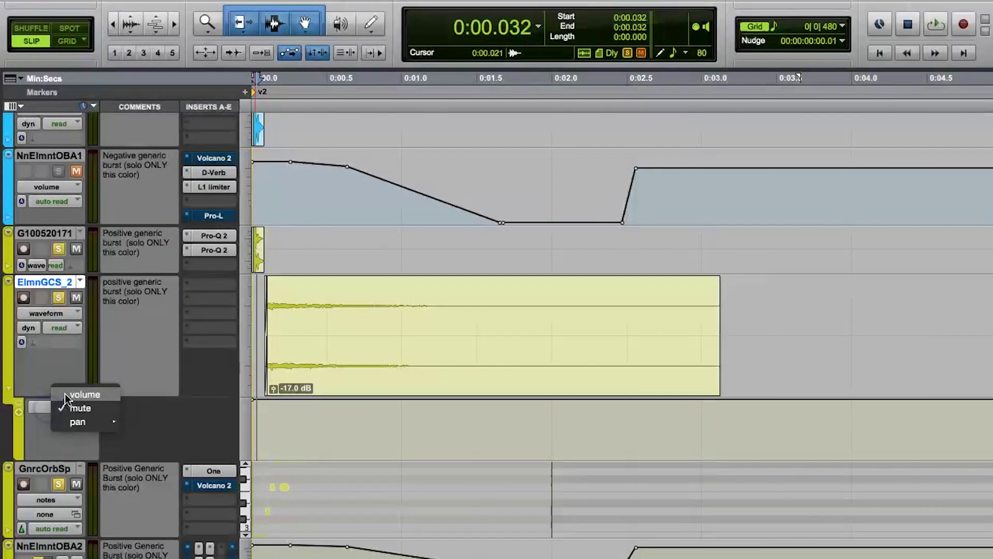
pyautogui.click(58, 393)
# Add a second volume lane, toggle the first lane to mute and back, then remove the second
pyautogui.click(21, 414)
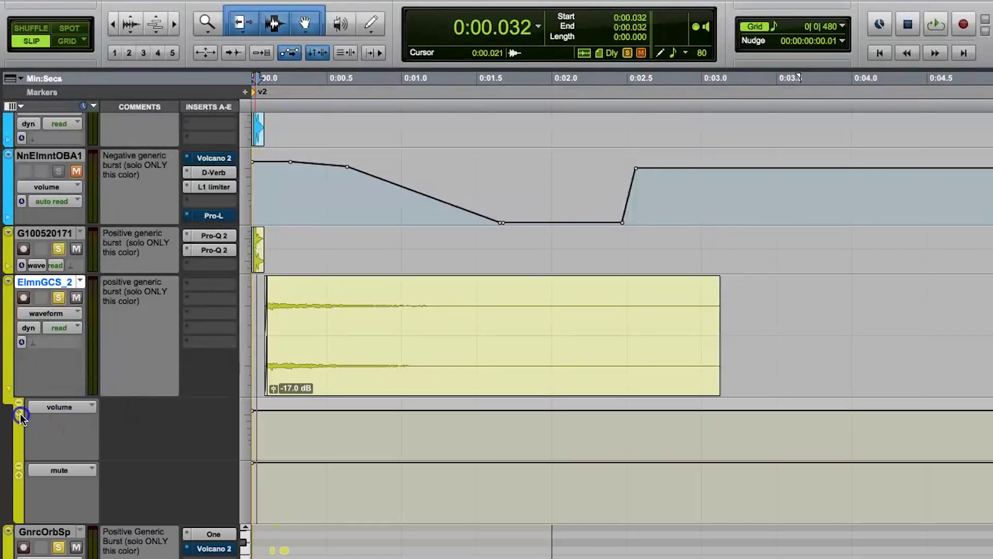
pyautogui.click(52, 471)
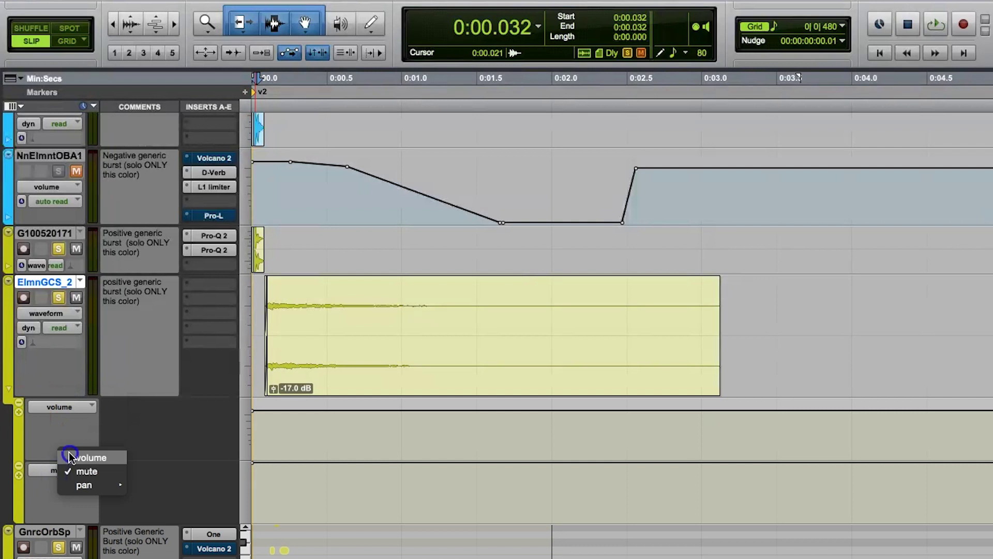
pyautogui.click(72, 458)
pyautogui.click(60, 407)
pyautogui.click(64, 425)
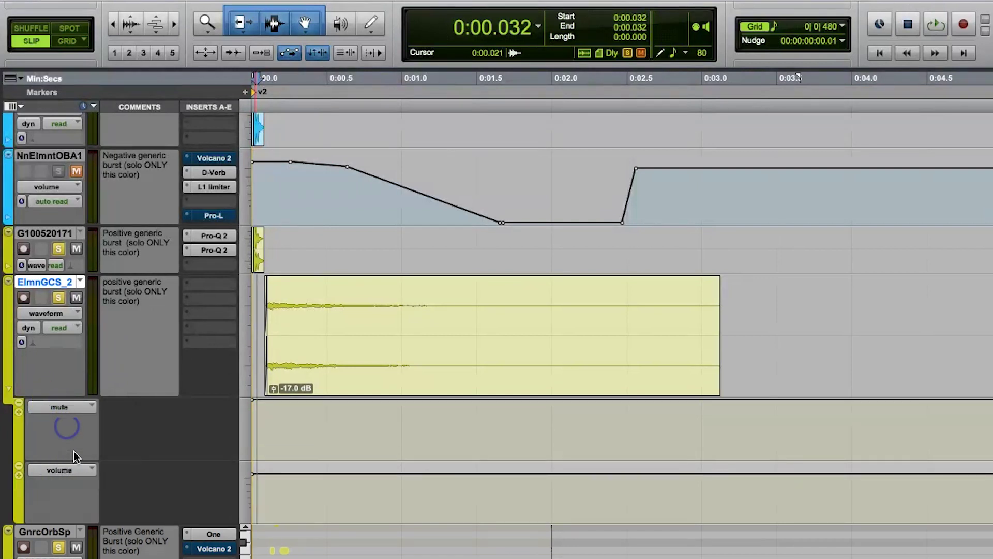
pyautogui.click(47, 408)
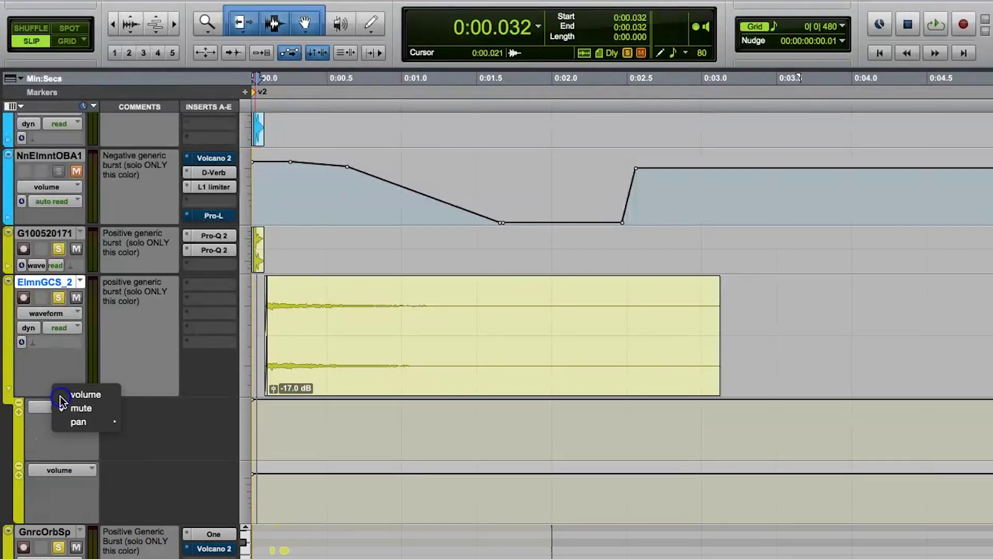
pyautogui.click(85, 394)
pyautogui.click(19, 464)
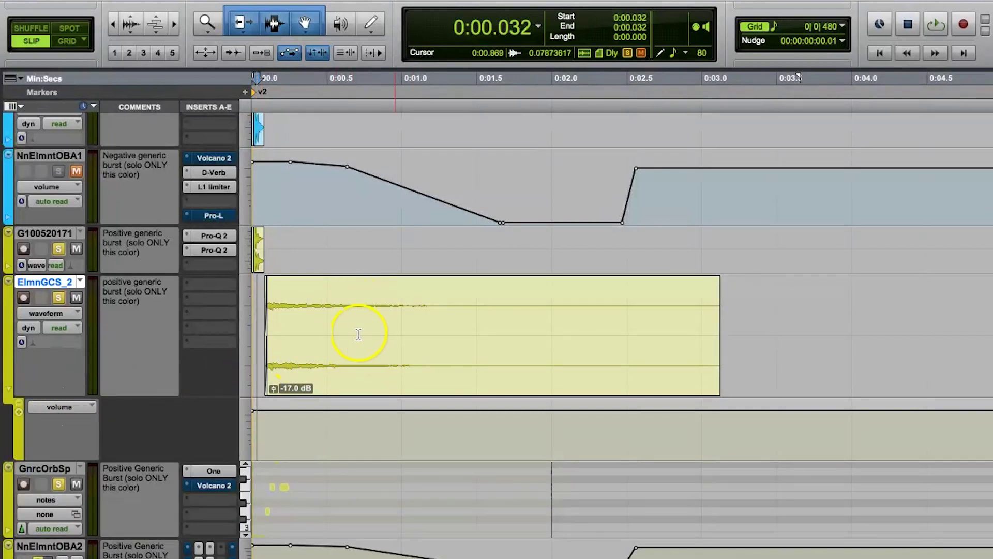
pyautogui.press('Tab')
pyautogui.hotkey('ctrl', '[')
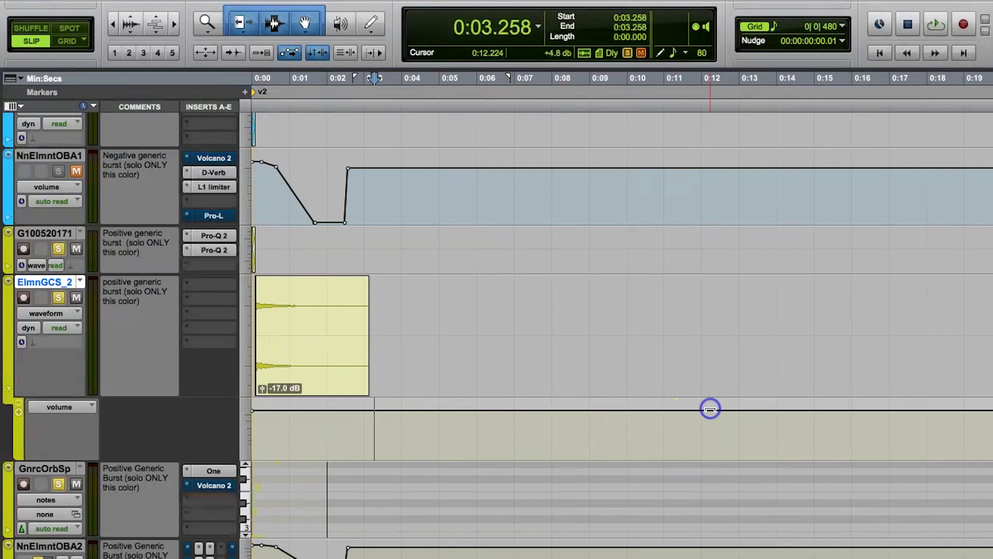
pyautogui.keyDown('shift'); pyautogui.click(713, 417); pyautogui.keyUp('shift')
pyautogui.press('space')
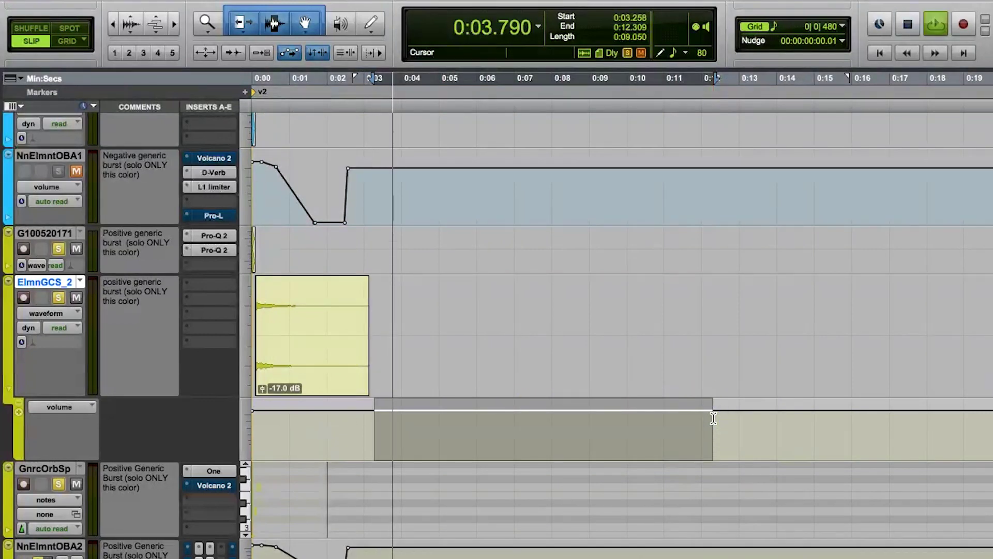
pyautogui.hotkey('ctrl', '=')
pyautogui.click(683, 289)
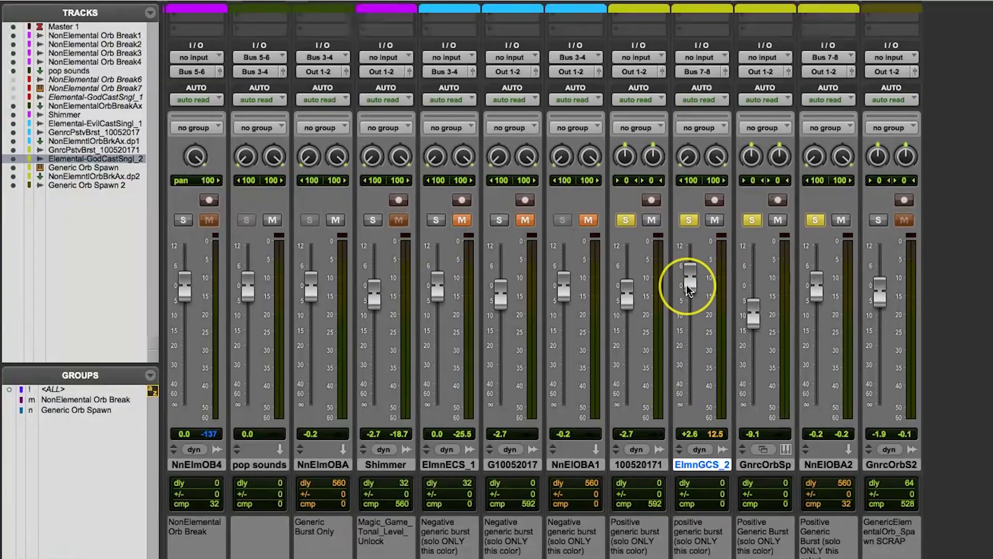
pyautogui.hotkey('ctrl', '=')
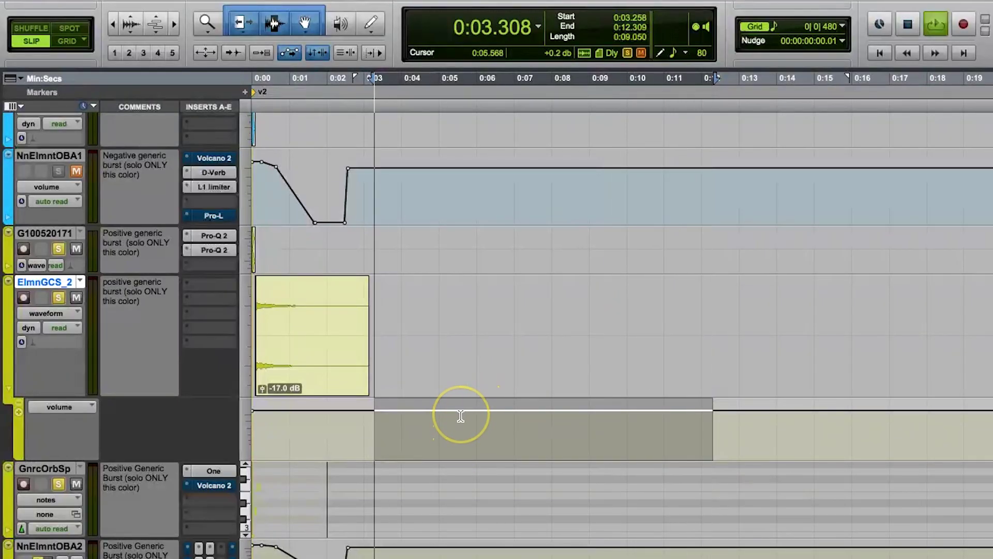
pyautogui.press('F8')
pyautogui.moveTo(460, 414); pyautogui.dragTo(467, 438)
pyautogui.click(517, 417)
pyautogui.click(576, 435)
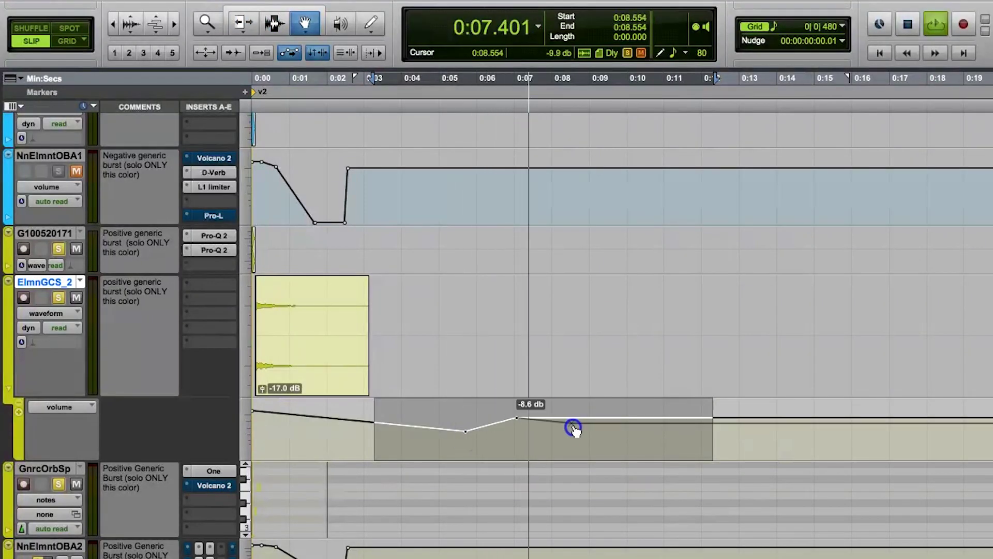
pyautogui.click(667, 402)
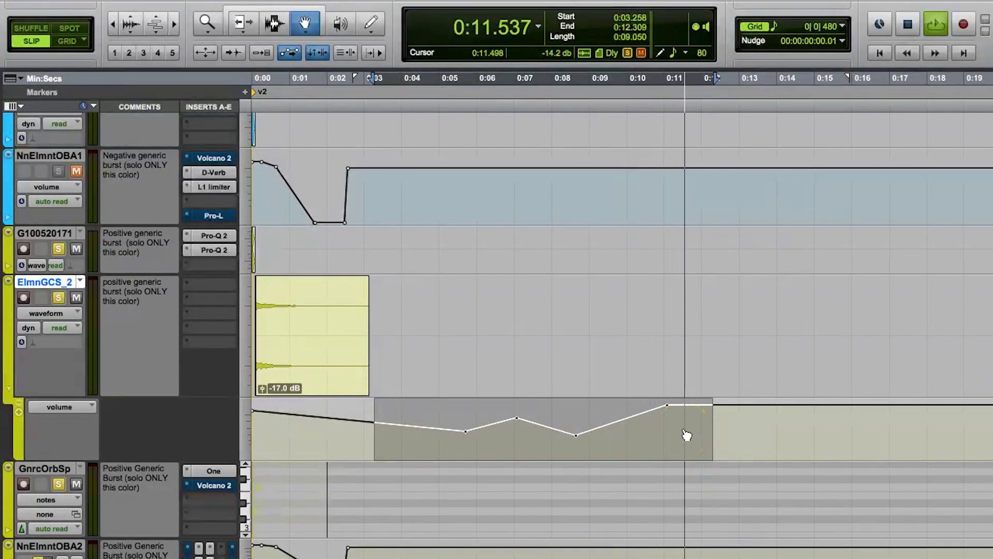
pyautogui.hotkey('ctrl', '=')
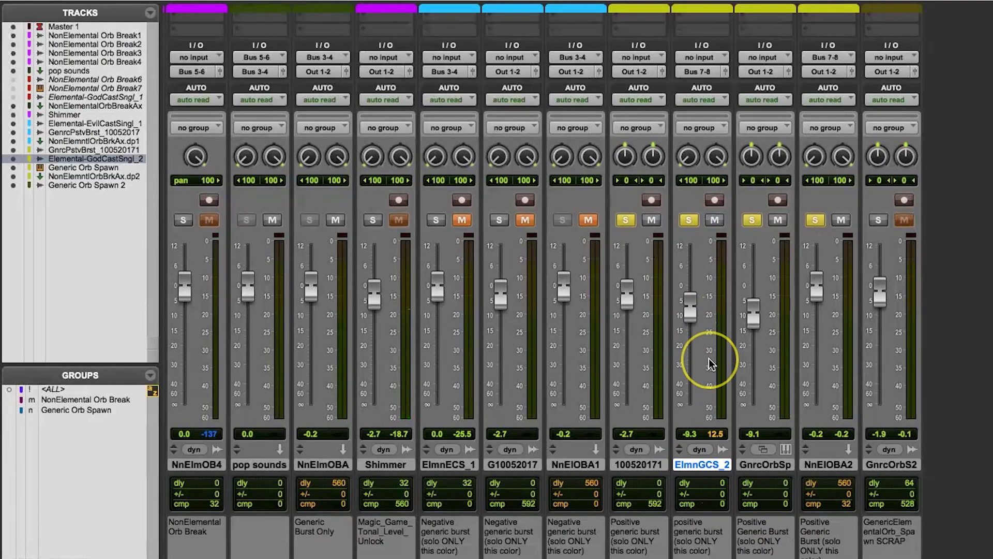
pyautogui.hotkey('ctrl', '=')
pyautogui.press('BackSpace')
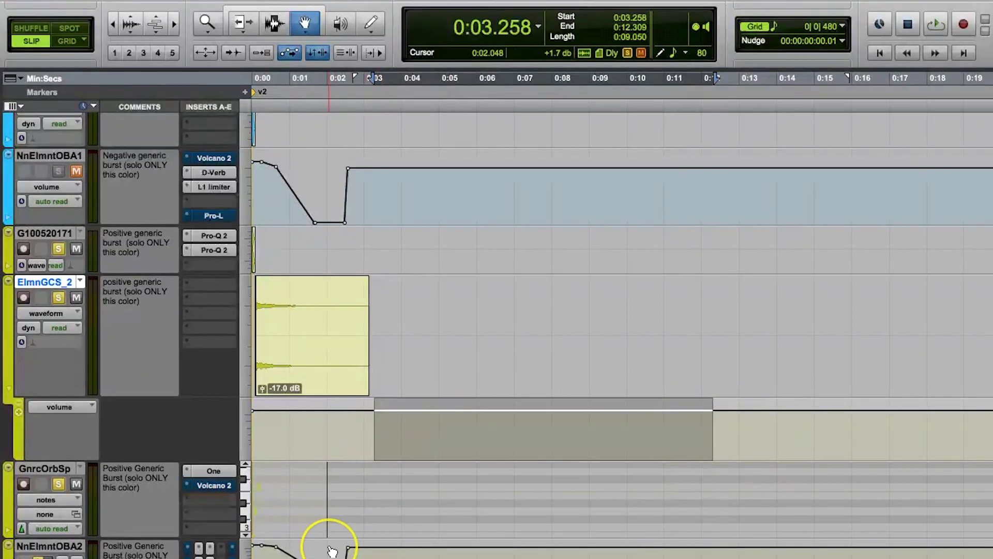
pyautogui.press('Return')
pyautogui.hotkey('ctrl', ']')
pyautogui.hotkey('ctrl', ']')
pyautogui.hotkey('ctrl', ']')
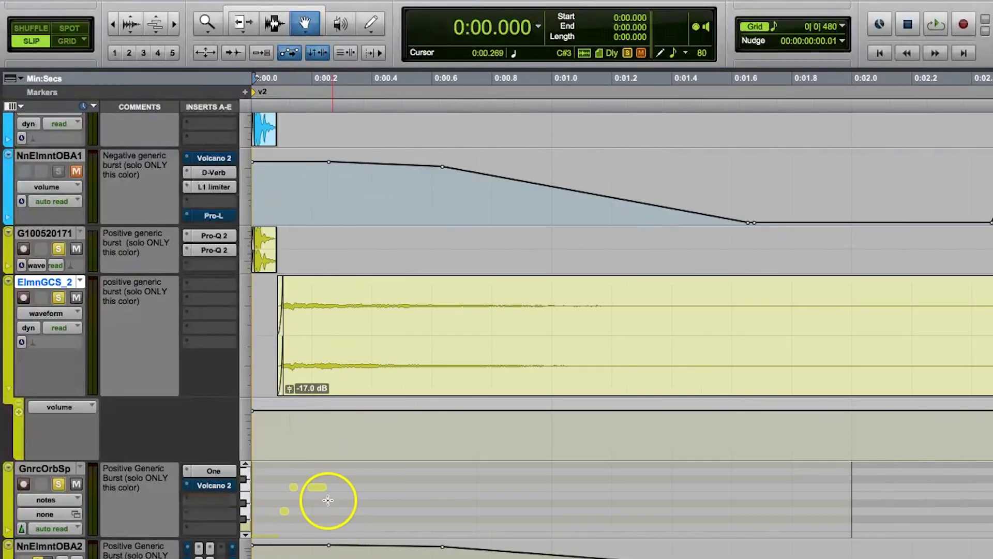
# Zoom out to the whole clip, select the Smart Tool, and keep ElmnGCS_2 in auto read
pyautogui.hotkey('ctrl', '[')
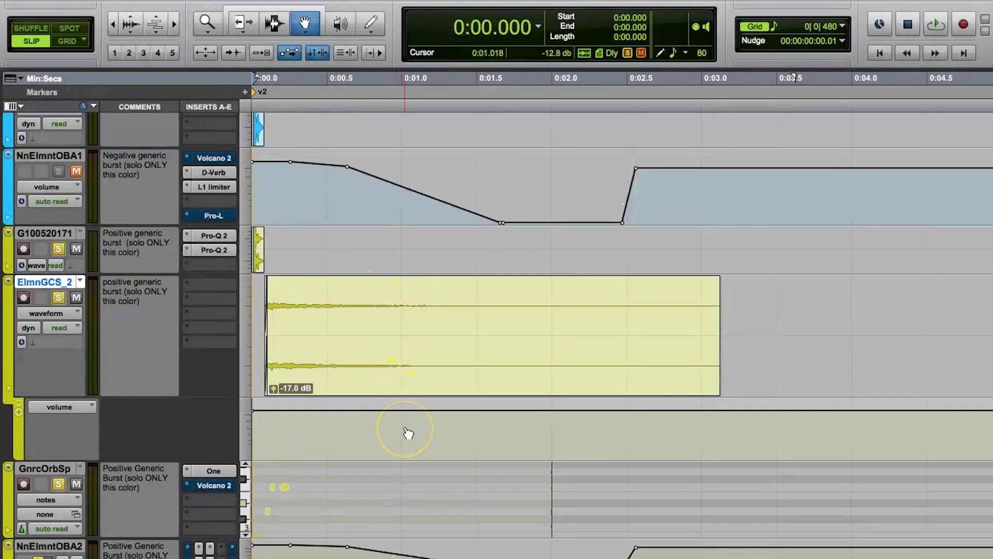
pyautogui.press('super+7')
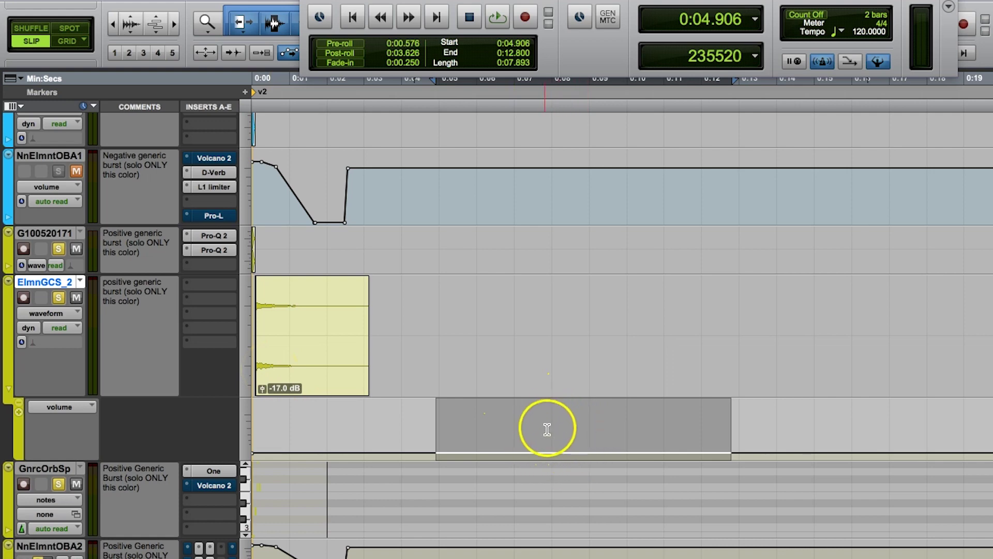
pyautogui.press('super+equal')
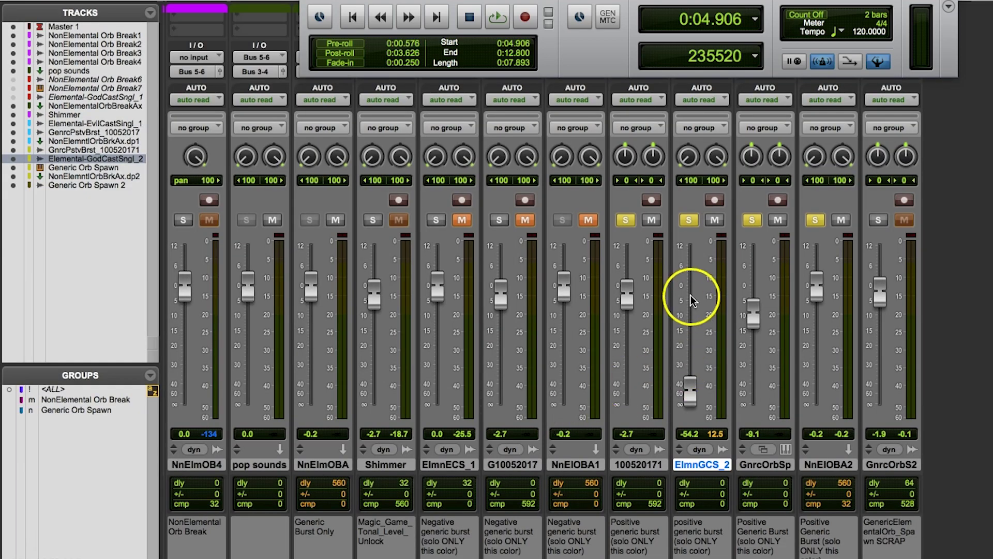
pyautogui.click(702, 101)
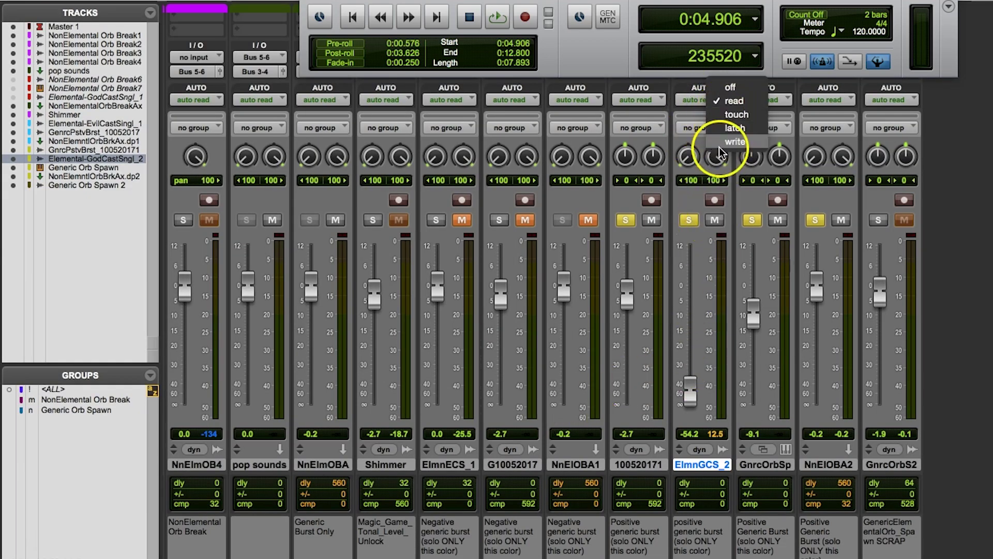
pyautogui.click(695, 103)
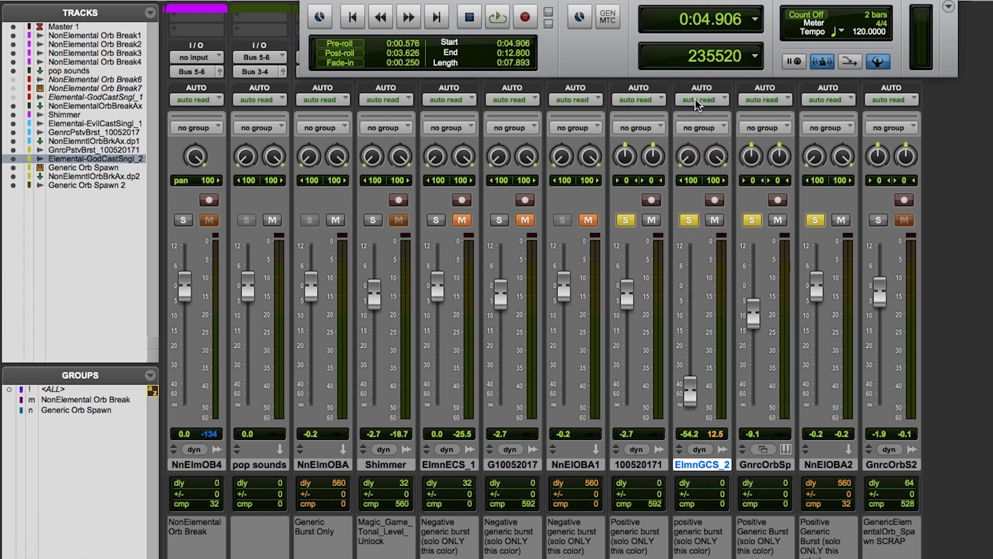
pyautogui.press('super+equal')
# Select 0:05.493–0:09.418 on ElmnGCS_2's volume lane and play it
pyautogui.click(558, 425)
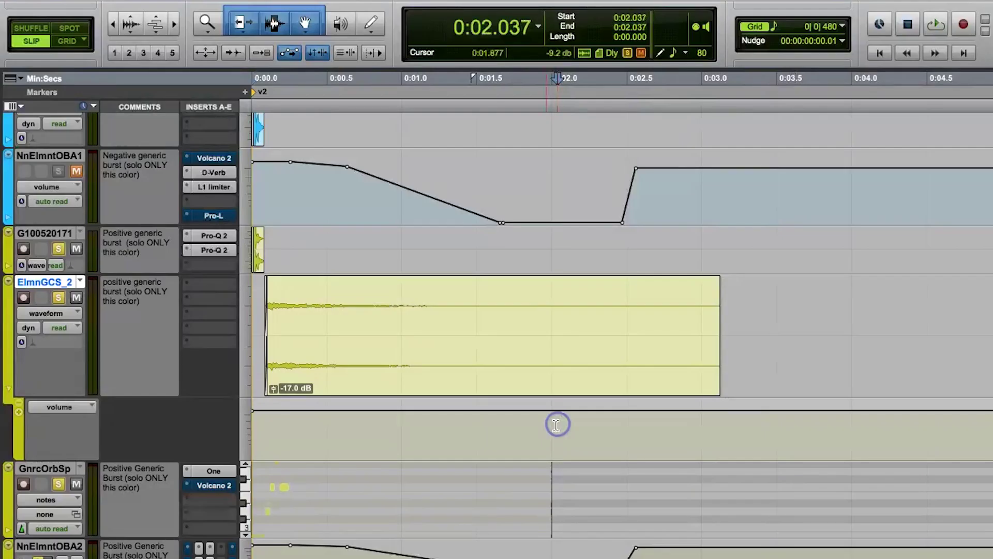
pyautogui.press('super+bracketleft')
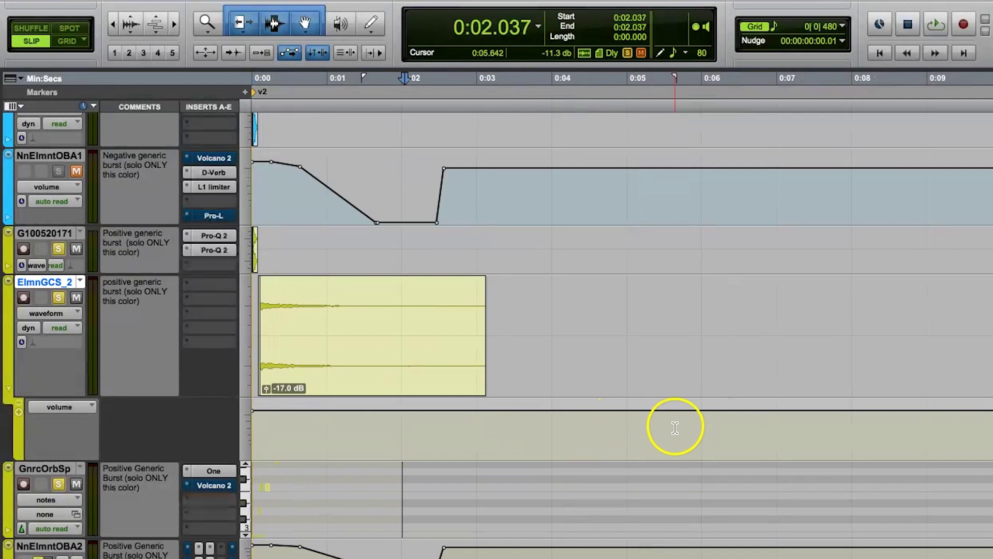
pyautogui.moveTo(665, 431); pyautogui.dragTo(958, 433)
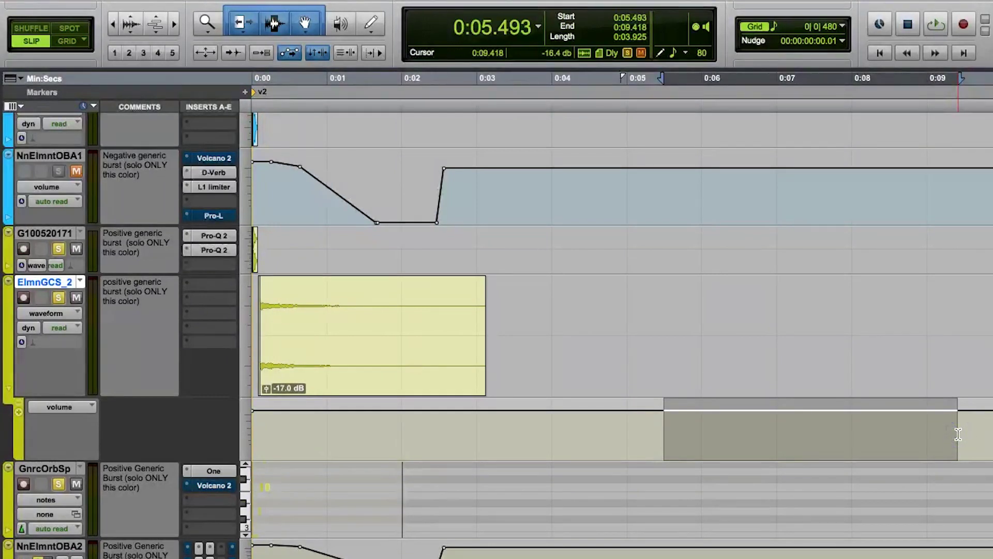
pyautogui.press('space')
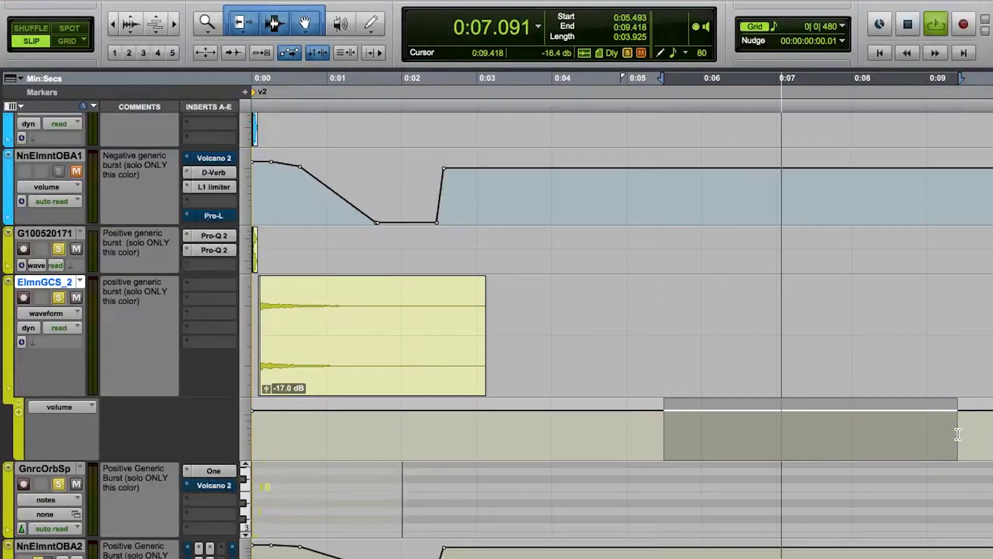
# Pull ElmnGCS_2's fader down to about -23.5 dB in the mixer
pyautogui.press('super+equal')
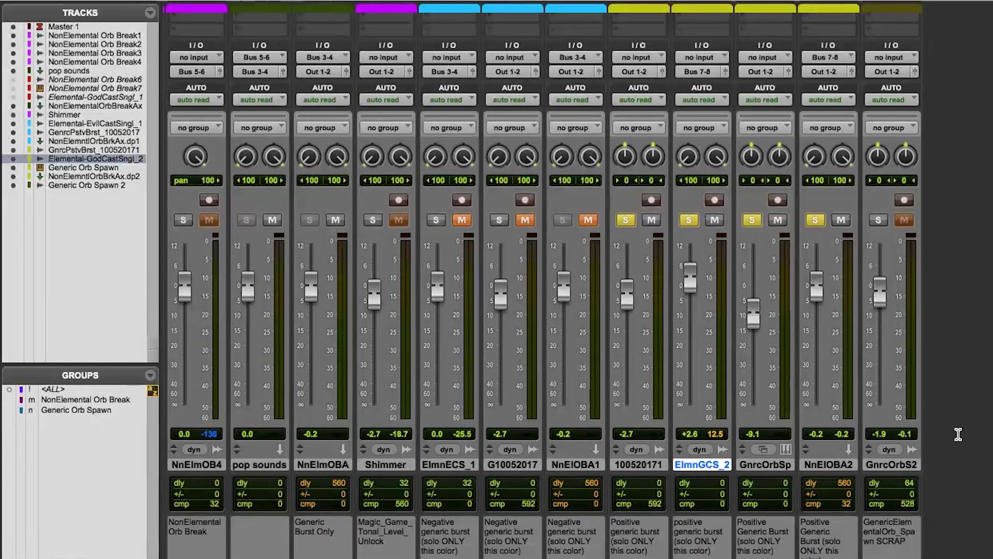
pyautogui.press('super+equal')
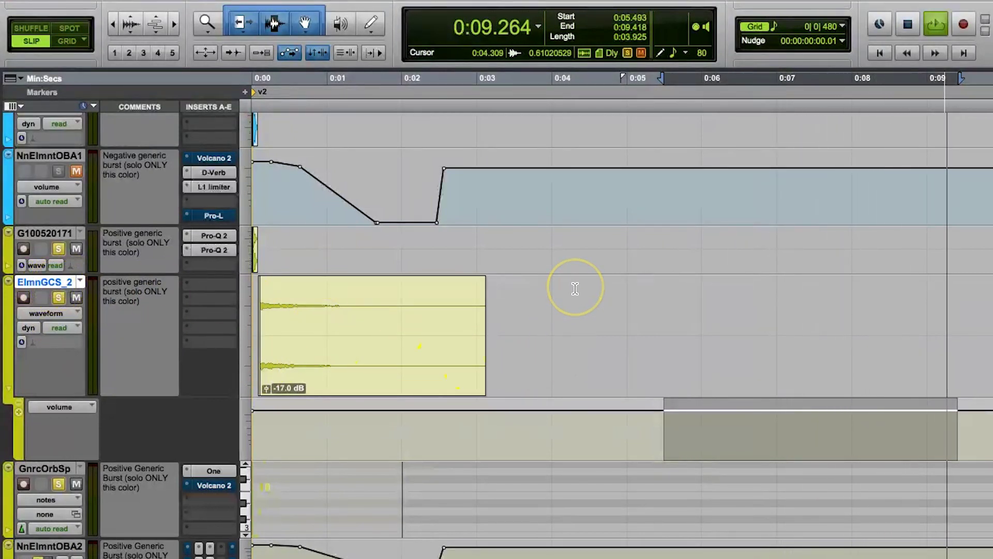
pyautogui.press('super+equal')
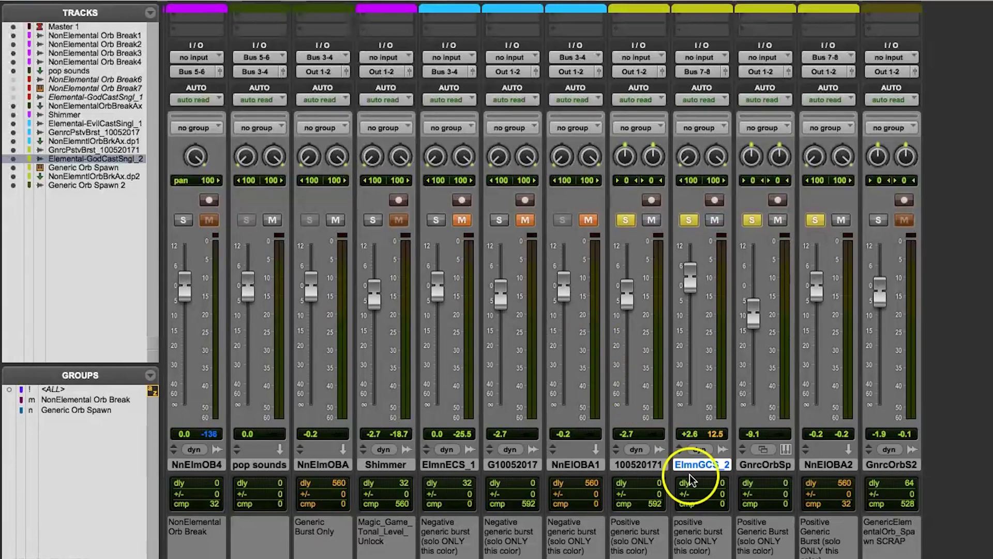
pyautogui.moveTo(692, 273); pyautogui.dragTo(692, 356)
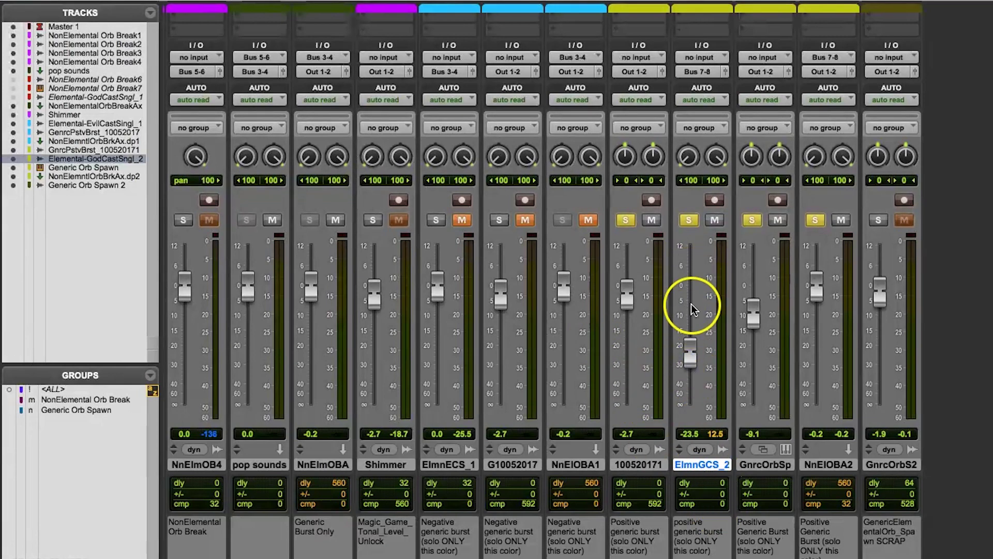
pyautogui.press('super+equal')
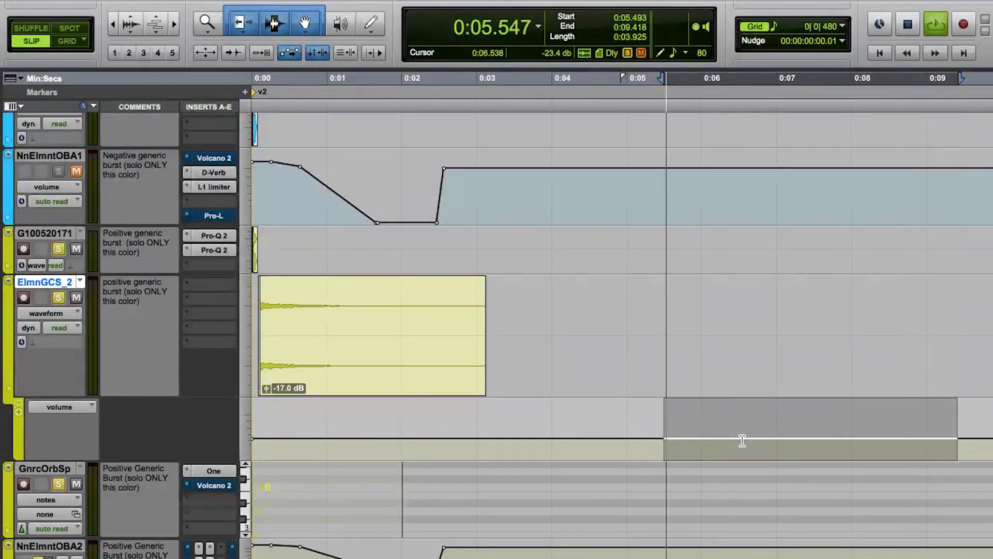
# Replace the lowered volume with a range at about -22.3 dB plus a raised breakpoint, then stop playback
pyautogui.hotkey('ctrl', 'z')
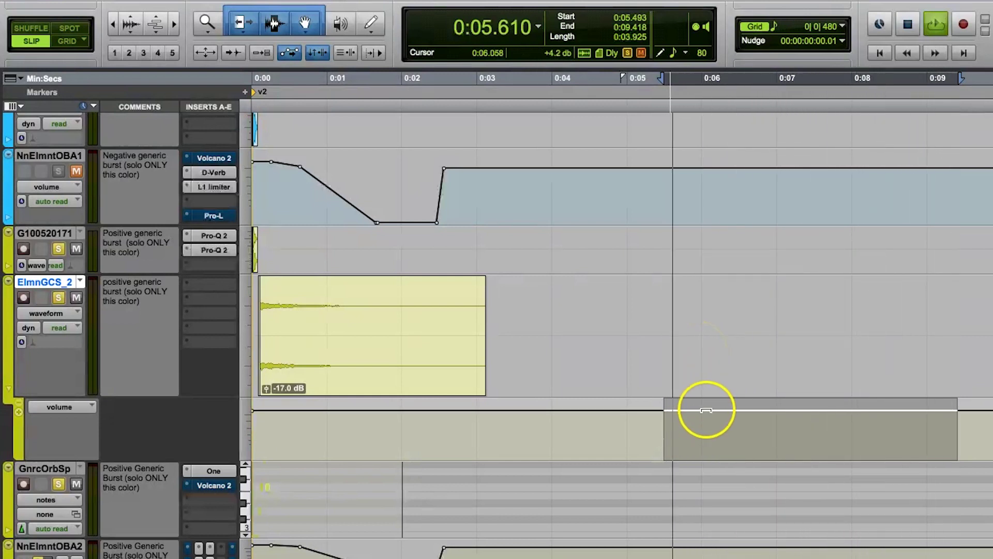
pyautogui.moveTo(707, 411); pyautogui.dragTo(810, 454)
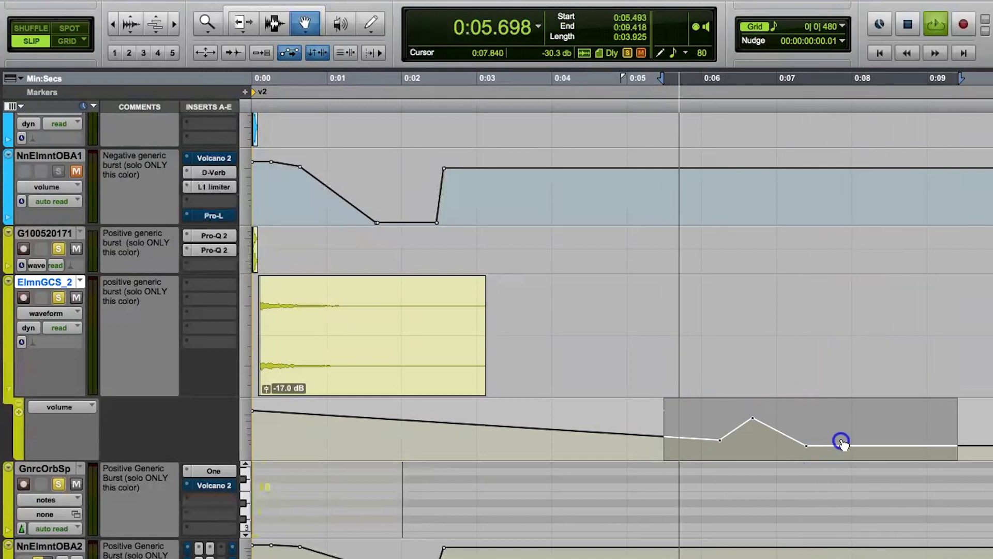
pyautogui.moveTo(874, 445); pyautogui.dragTo(886, 408)
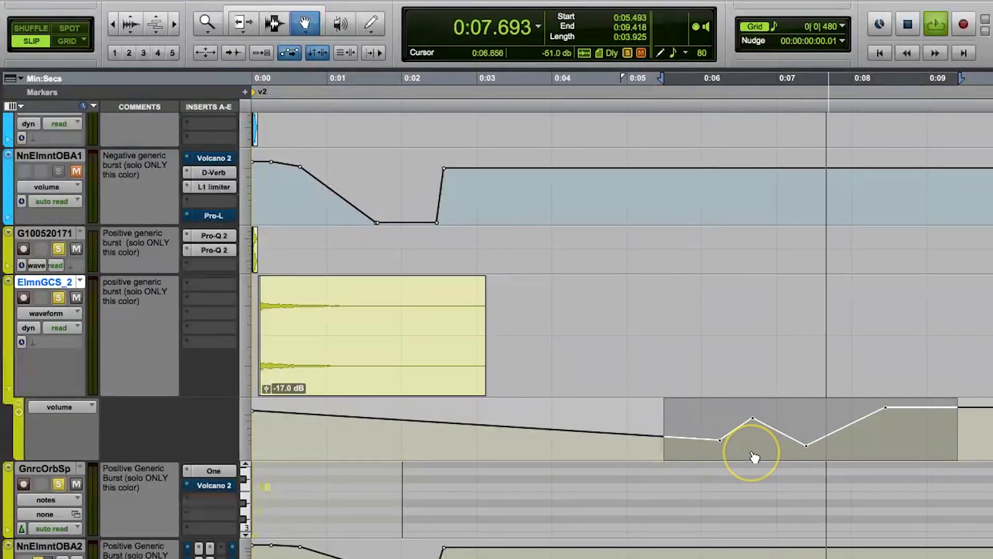
pyautogui.press('space')
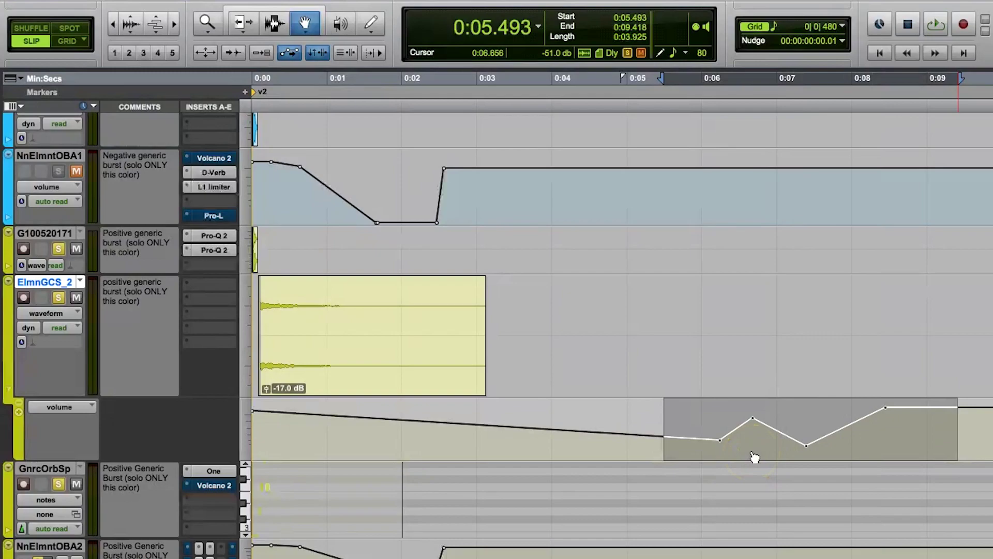
pyautogui.press('super+equal')
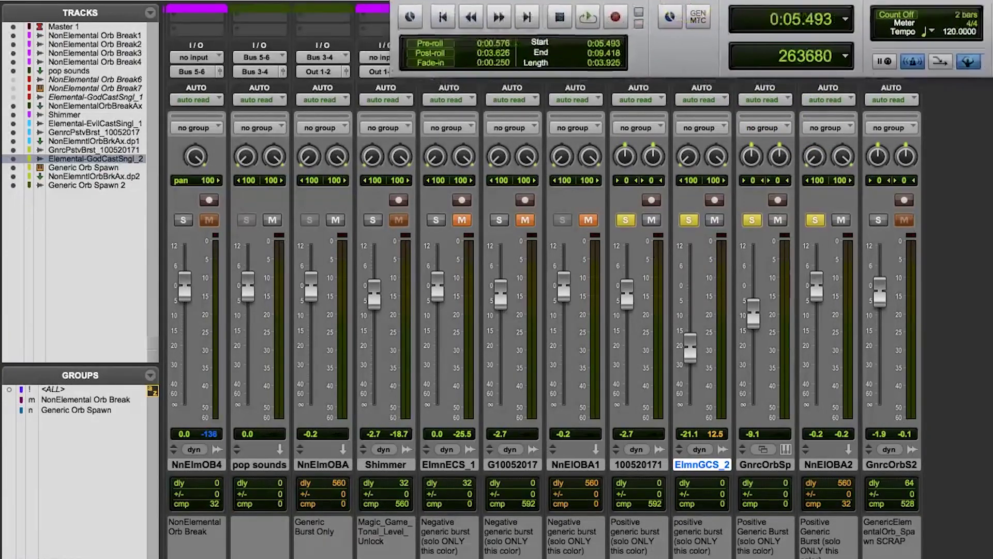
# Raise ElmnGCS_2's fader to about +10.6 dB and replay to hear automation override it
pyautogui.press('space')
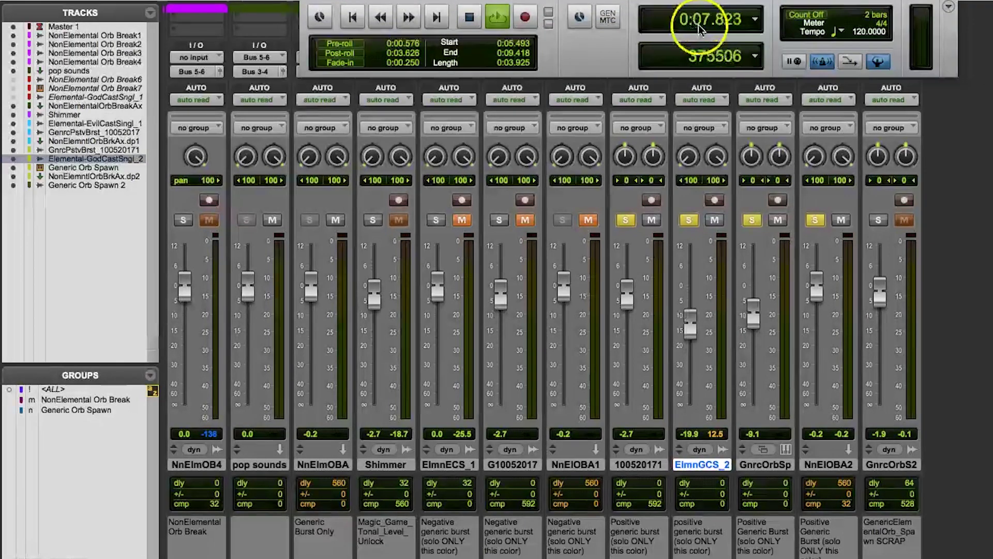
pyautogui.press('space')
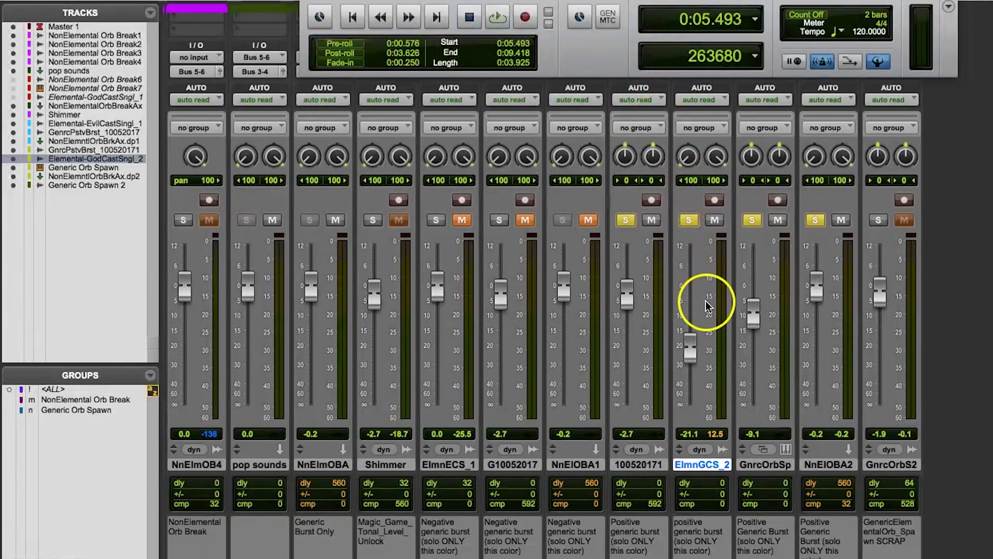
pyautogui.moveTo(690, 348); pyautogui.dragTo(692, 255)
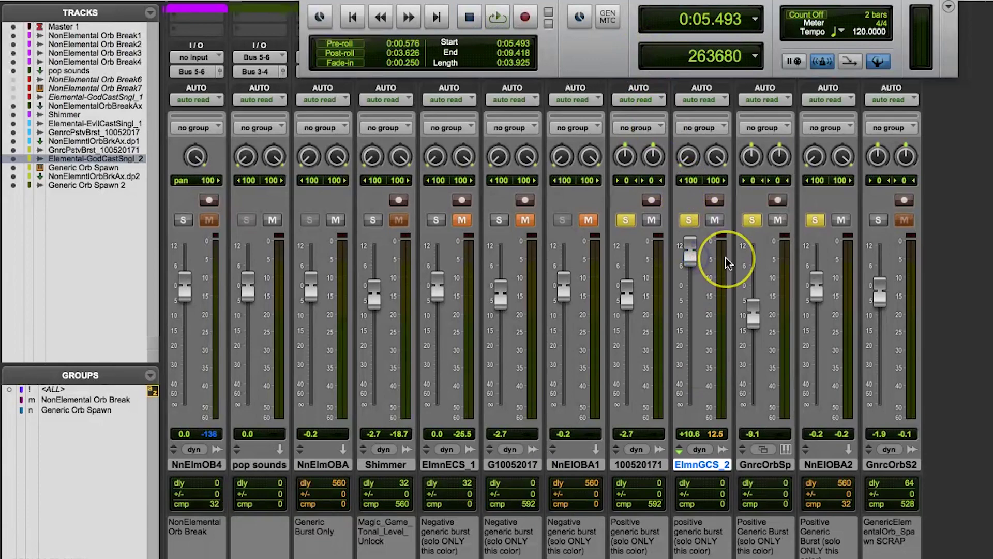
pyautogui.press('space')
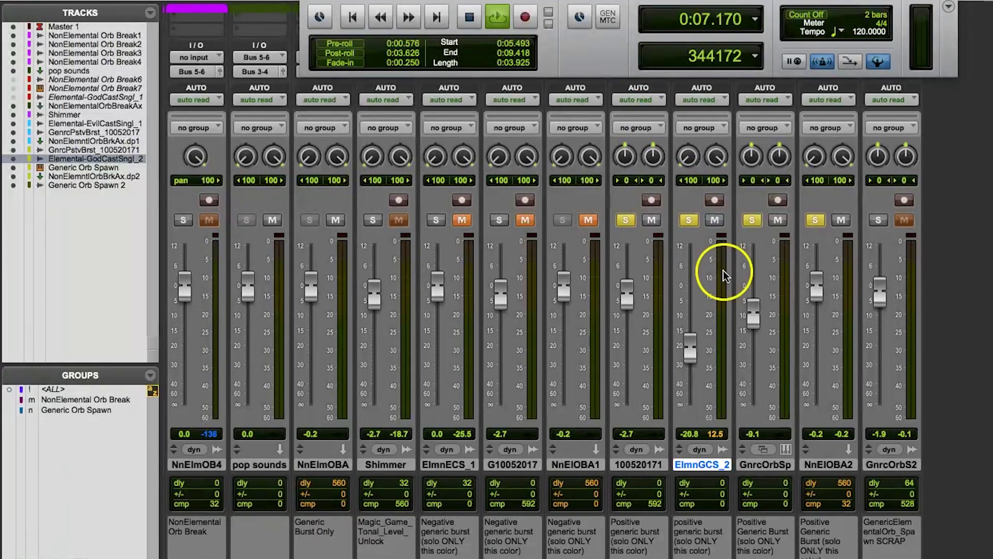
pyautogui.press('space')
# Pull the fader fully down, then to +8.7 dB, replaying each time to confirm automation wins
pyautogui.moveTo(692, 352); pyautogui.dragTo(699, 419)
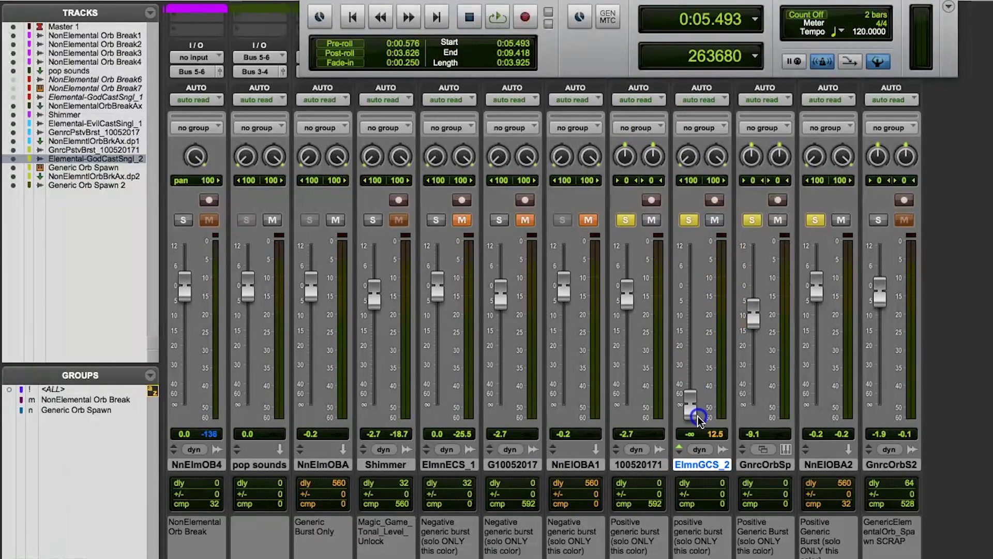
pyautogui.press('space')
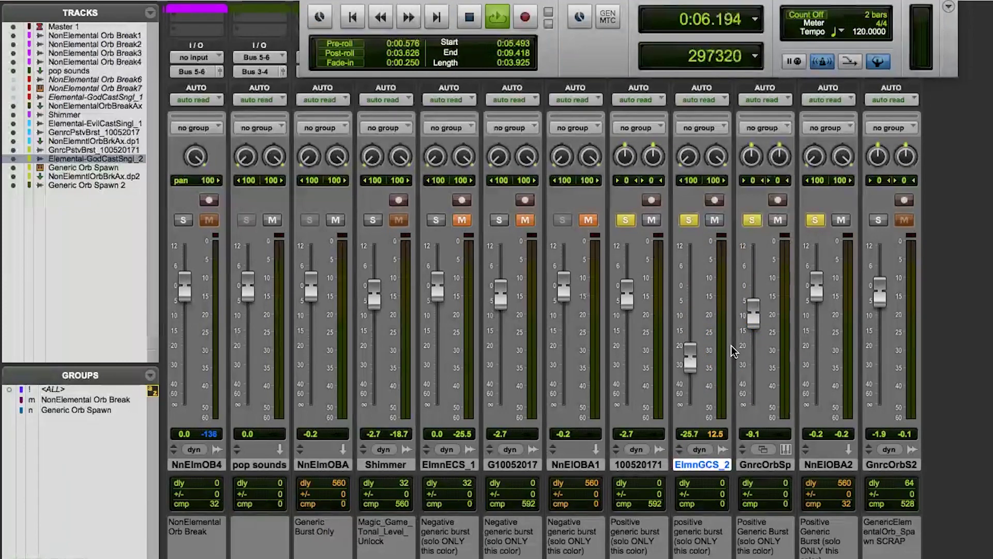
pyautogui.press('space')
pyautogui.moveTo(691, 357); pyautogui.dragTo(682, 274)
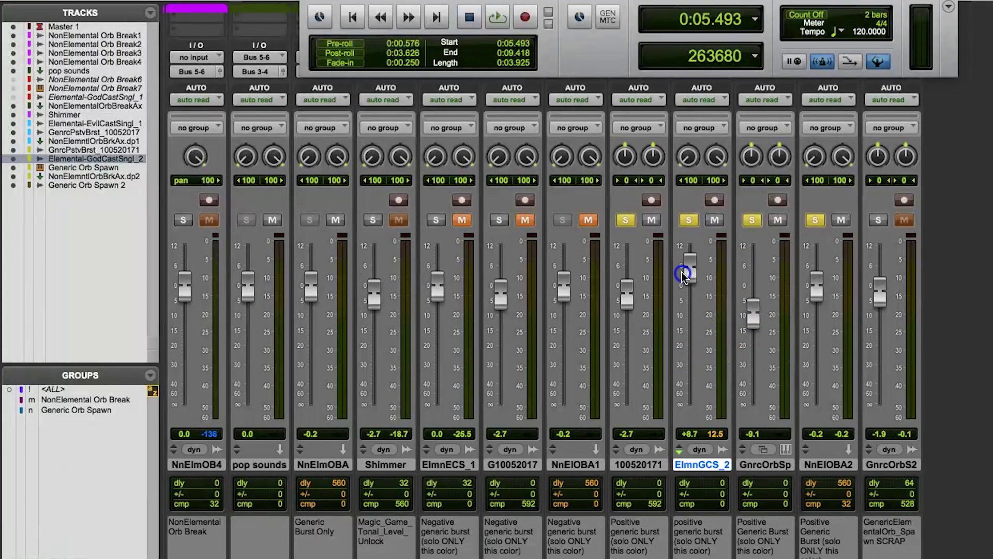
pyautogui.press('space')
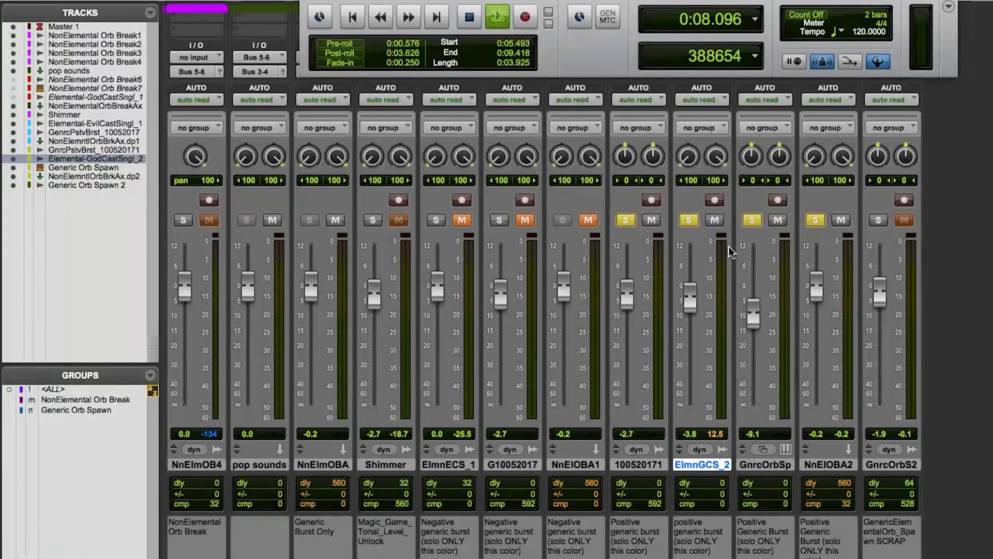
pyautogui.press('space')
pyautogui.press('super+equal')
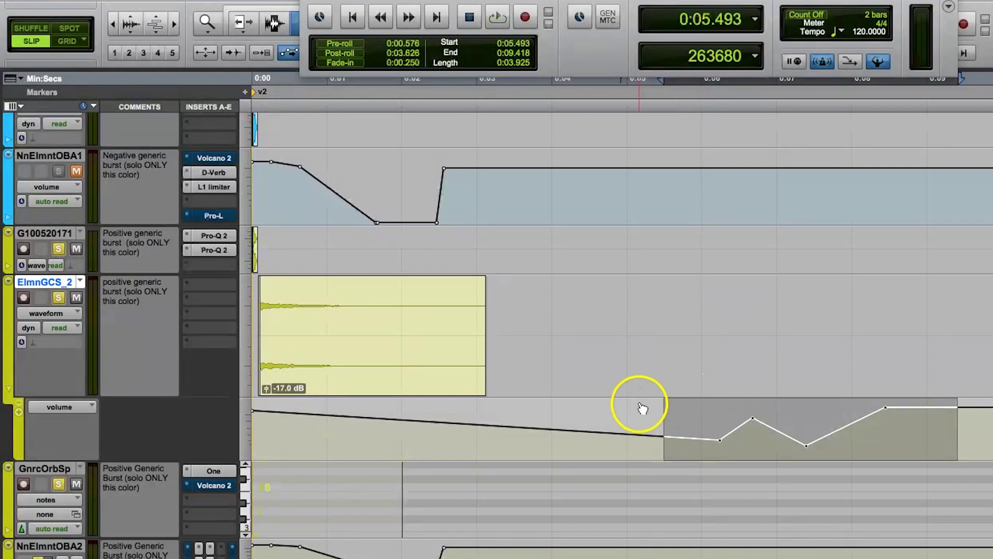
# Select the Smart Tool, zoom out, and delete the volume lane's breakpoints to flatten it
pyautogui.hotkey('F7', 'F8')
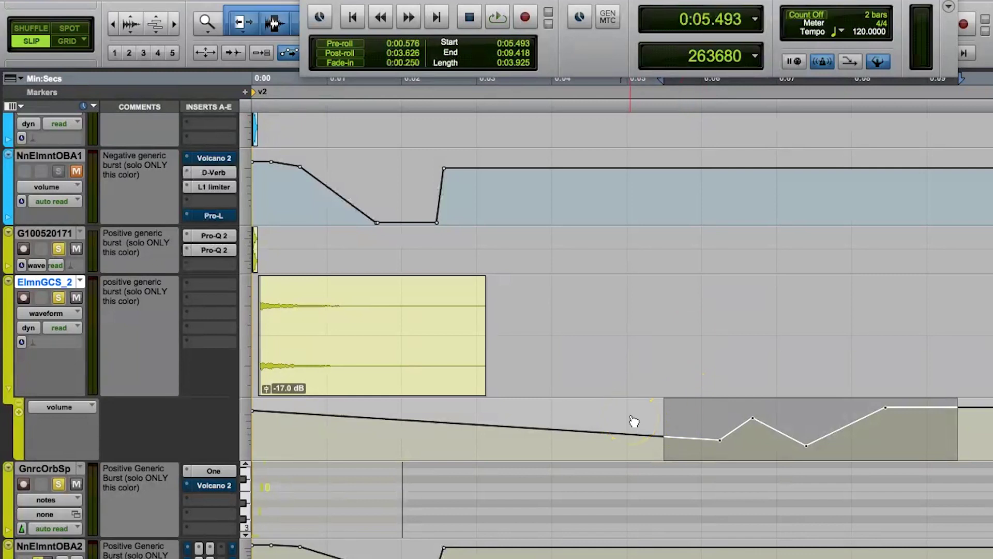
pyautogui.press('super+bracketleft')
pyautogui.press('super+bracketleft')
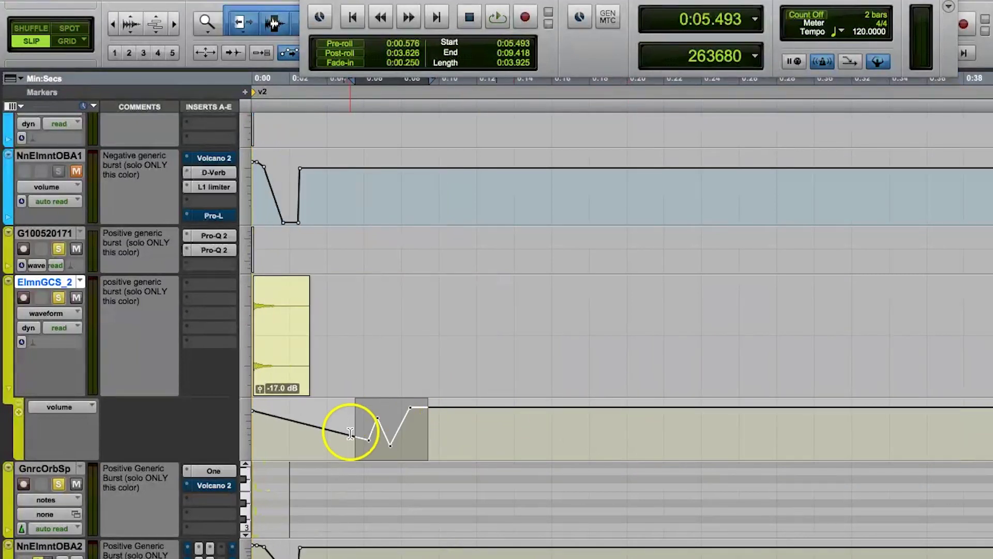
pyautogui.moveTo(307, 436); pyautogui.dragTo(525, 428)
pyautogui.press('Delete')
pyautogui.click(304, 430)
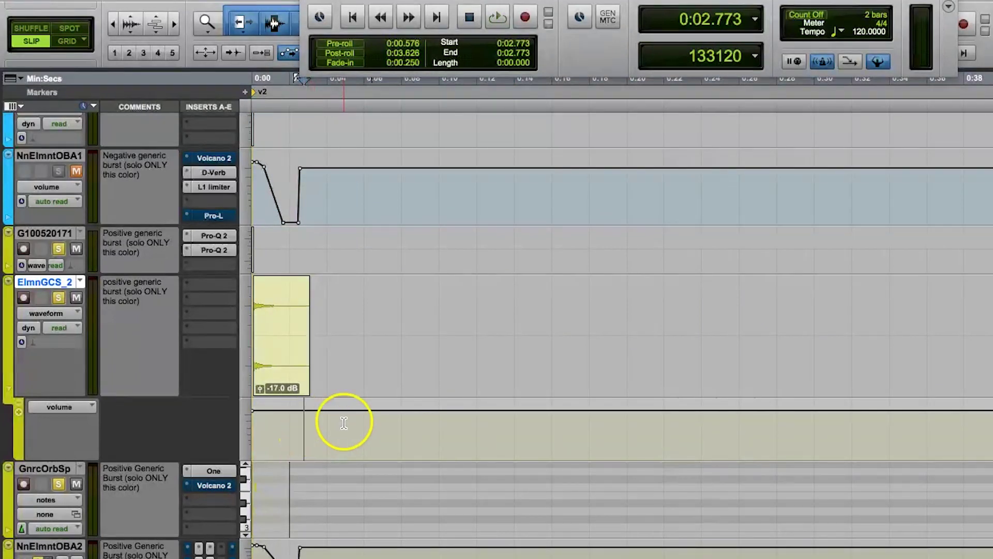
# Select a range from about 0:04.9 to 0:12.8 and play it back
pyautogui.moveTo(344, 416); pyautogui.dragTo(491, 407)
pyautogui.press('space')
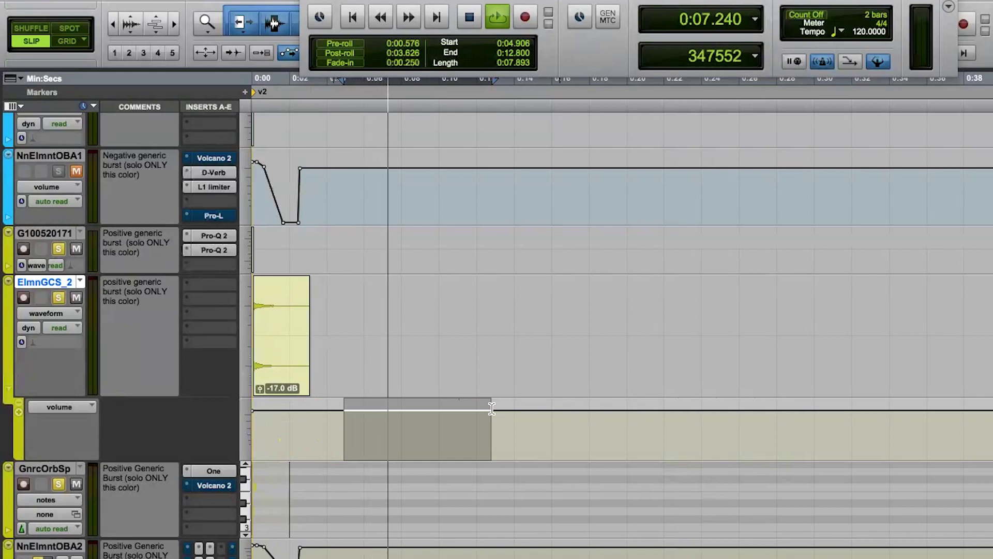
pyautogui.press('space')
pyautogui.press('super+equal')
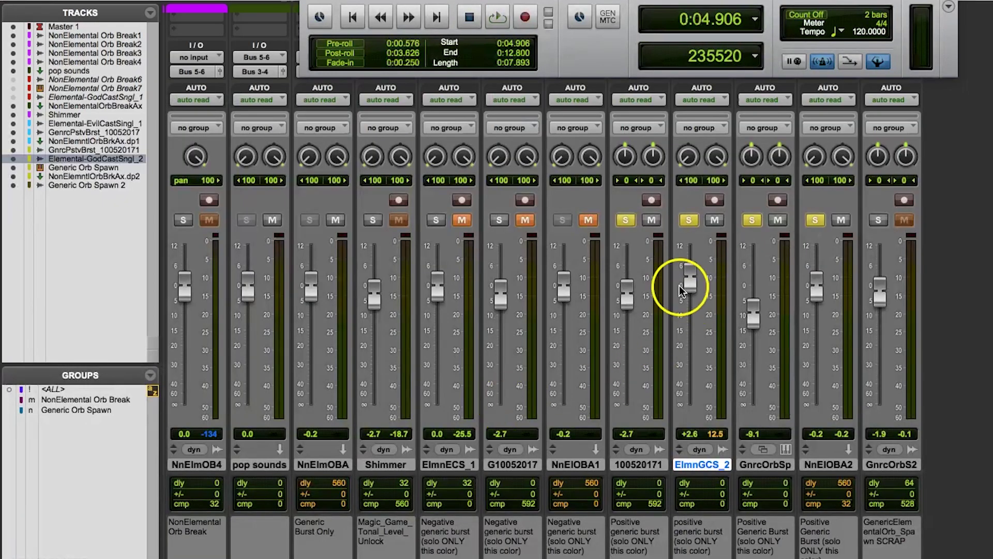
# Lower ElmnGCS_2's fader to about -25 dB, then further down during playback, watching the flat line move
pyautogui.moveTo(687, 284); pyautogui.dragTo(710, 414)
pyautogui.press('super+equal')
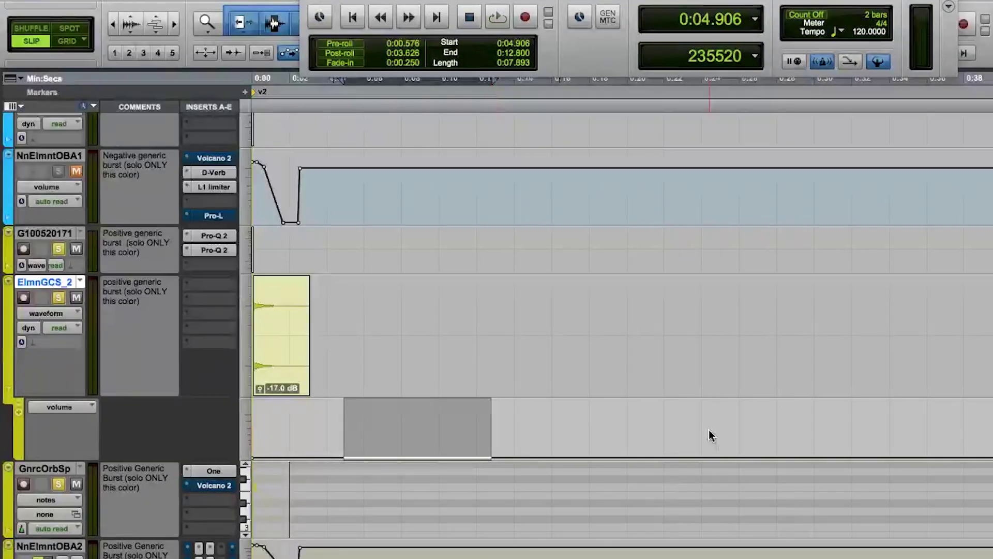
pyautogui.press('space')
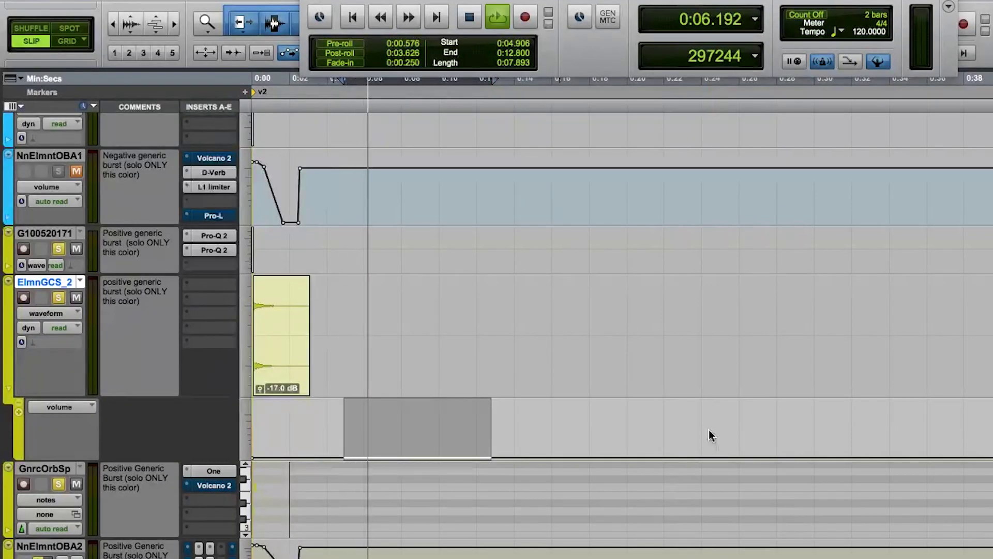
pyautogui.press('super+equal')
pyautogui.moveTo(690, 409); pyautogui.dragTo(699, 388)
pyautogui.press('space')
pyautogui.press('space')
pyautogui.press('space')
pyautogui.press('space')
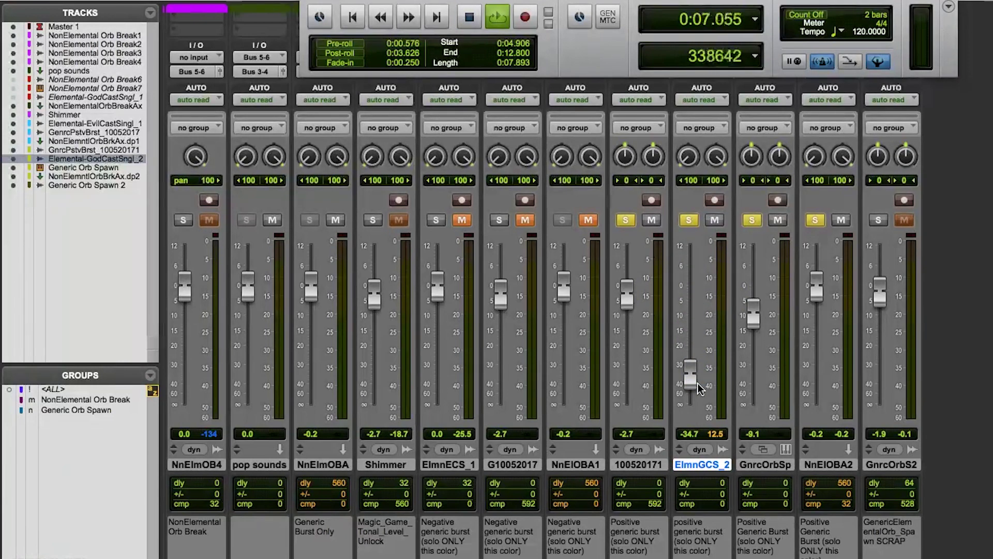
pyautogui.press('space')
pyautogui.press('super+equal')
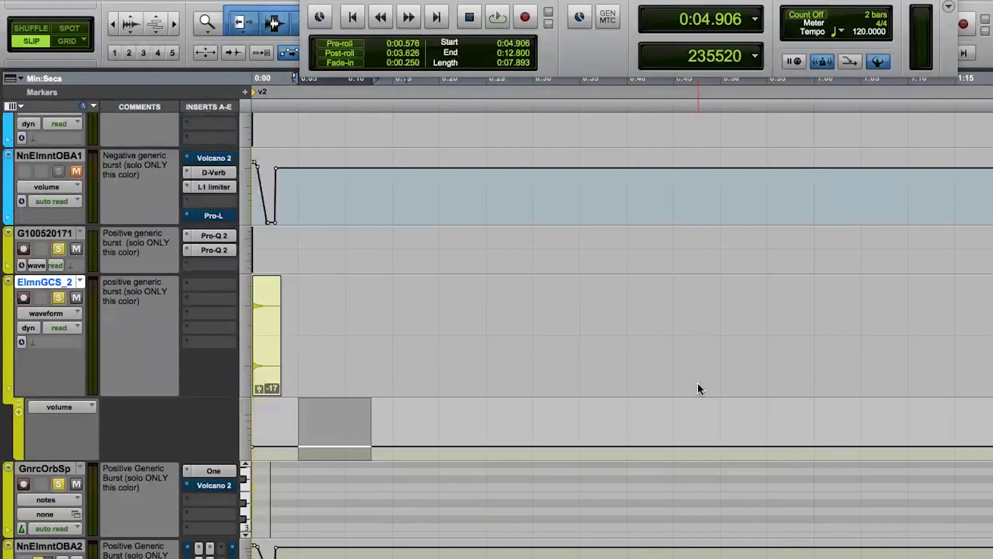
# During playback, raise ElmnGCS_2's fader to +7.7 dB and pull it back down
pyautogui.press('space')
pyautogui.press('super+bracketright')
pyautogui.press('super+bracketright')
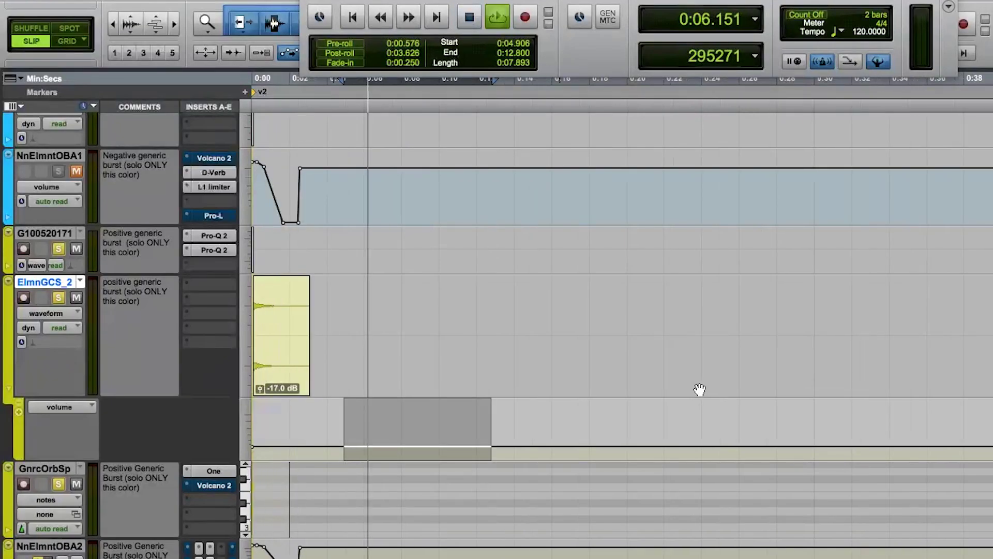
pyautogui.press('super+equal')
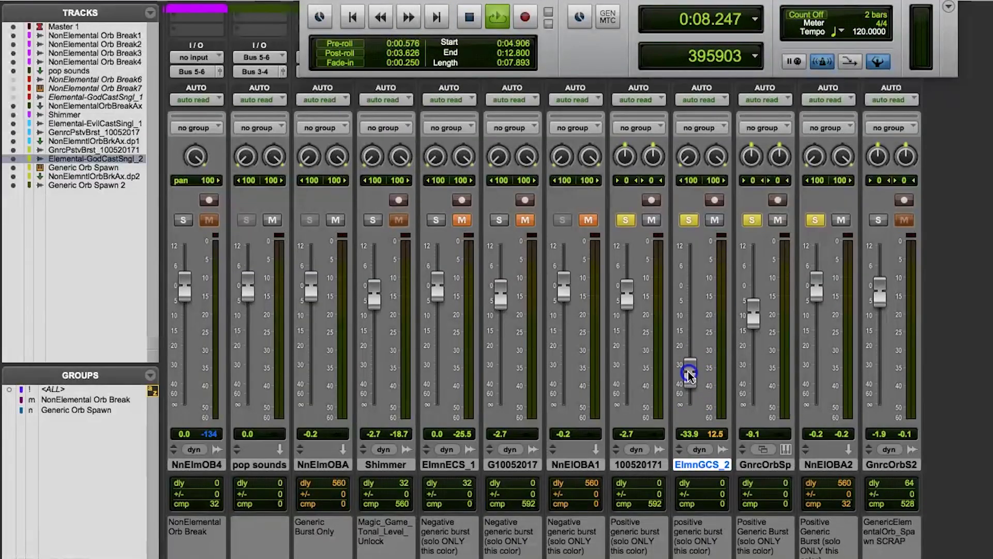
pyautogui.moveTo(689, 373); pyautogui.dragTo(694, 263)
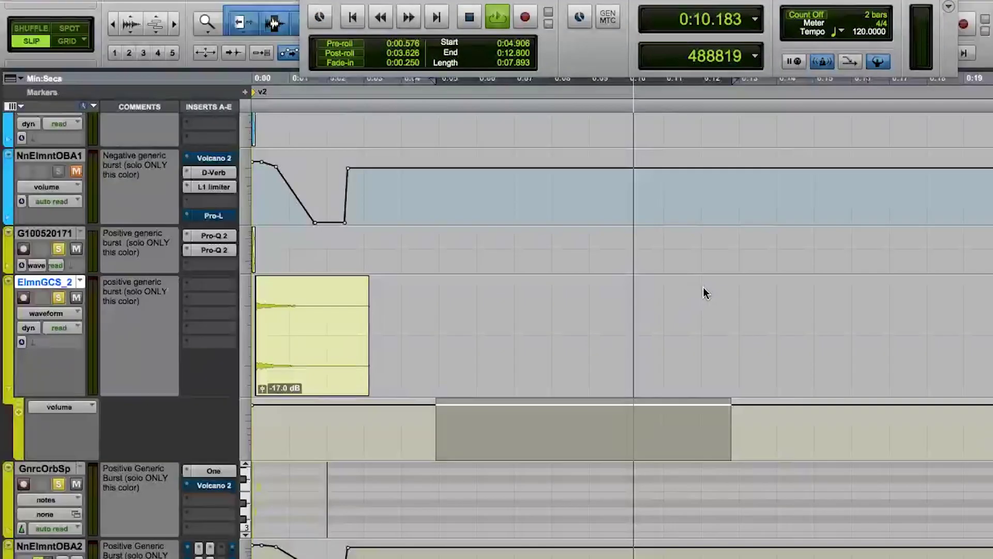
pyautogui.press('super+equal')
pyautogui.press('super+equal')
pyautogui.moveTo(663, 284); pyautogui.dragTo(691, 390)
pyautogui.press('super+equal')
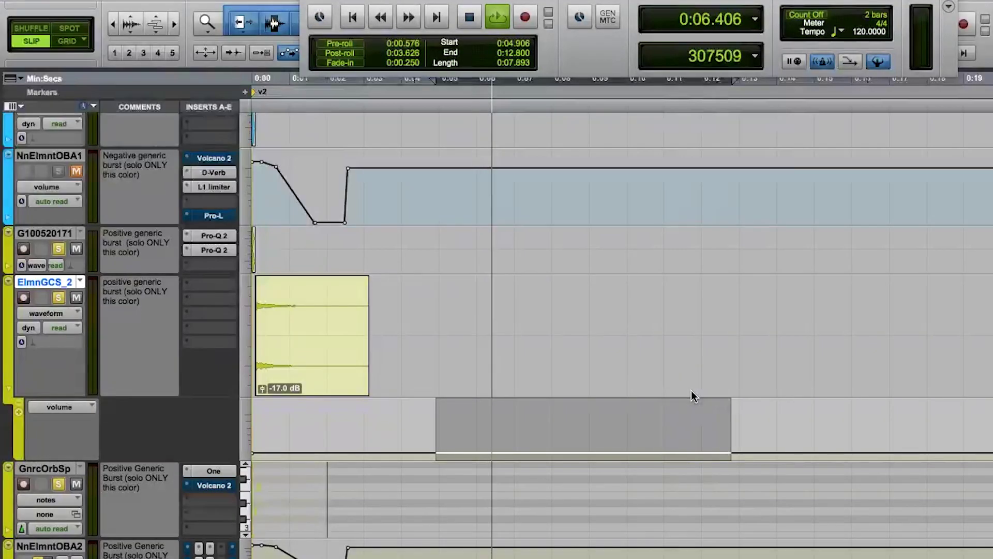